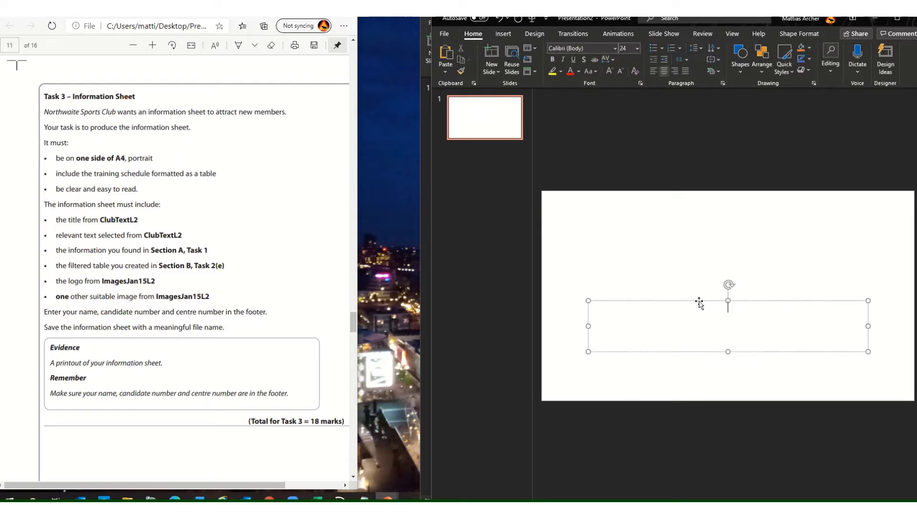
- Delete the remaining text placeholder and set the slide size to A4 Paper (210x297 mm) in portrait, scaling the content with Maximize
click(699, 301)
key(Delete)
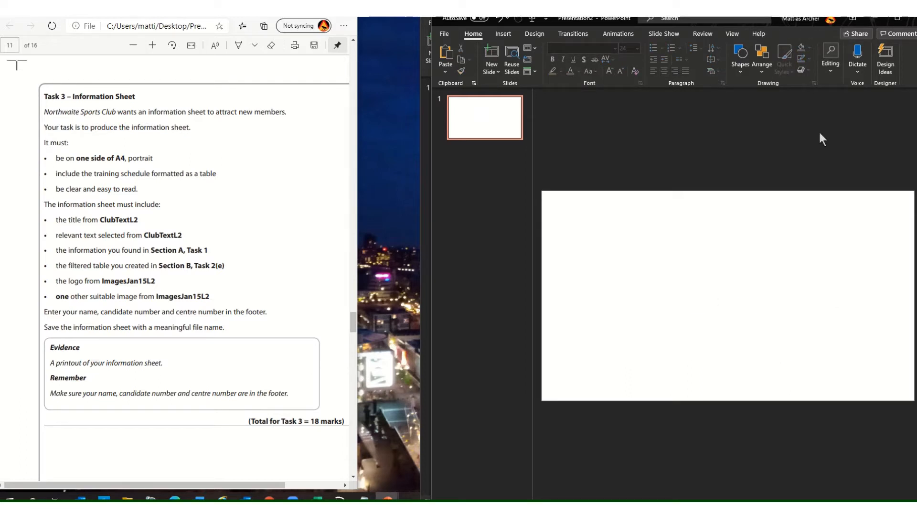
click(894, 20)
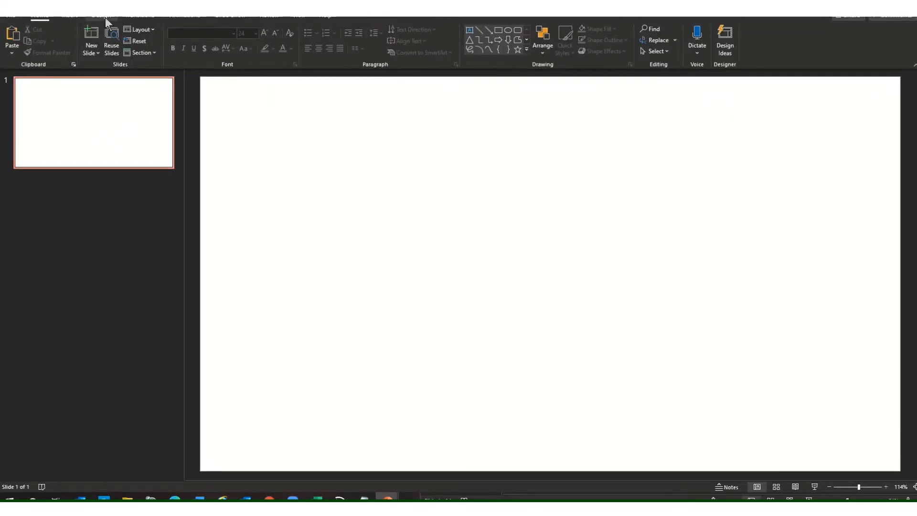
click(105, 16)
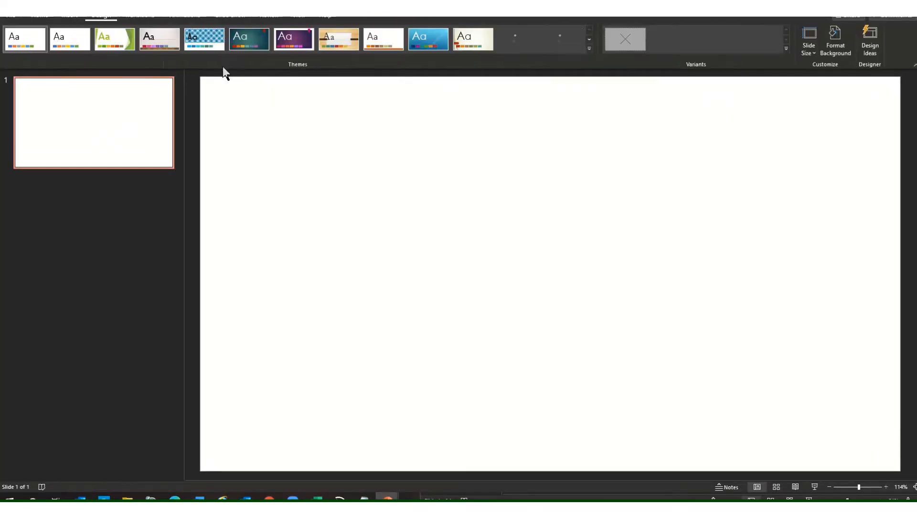
click(815, 55)
click(842, 118)
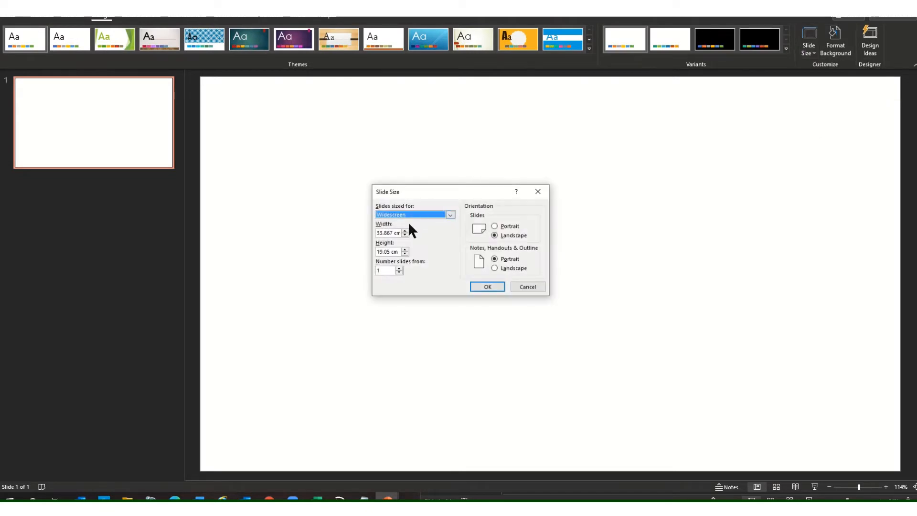
click(450, 215)
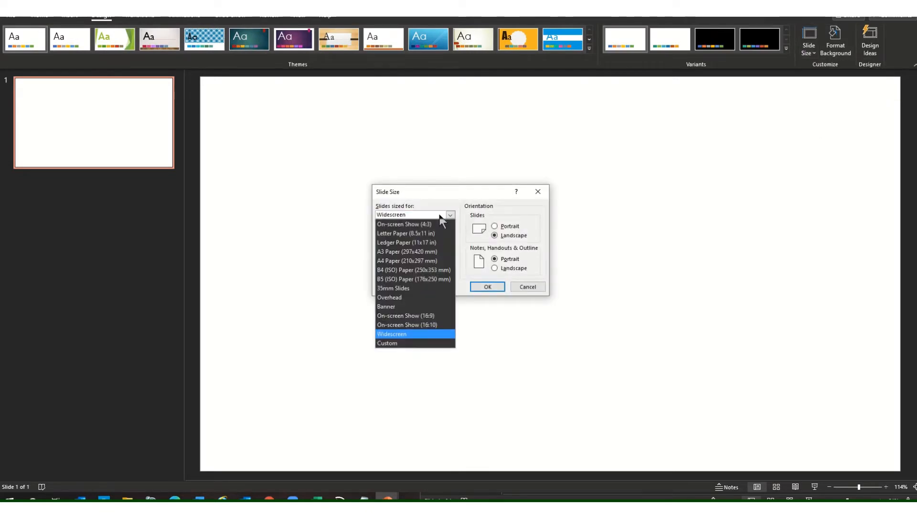
click(437, 260)
click(495, 226)
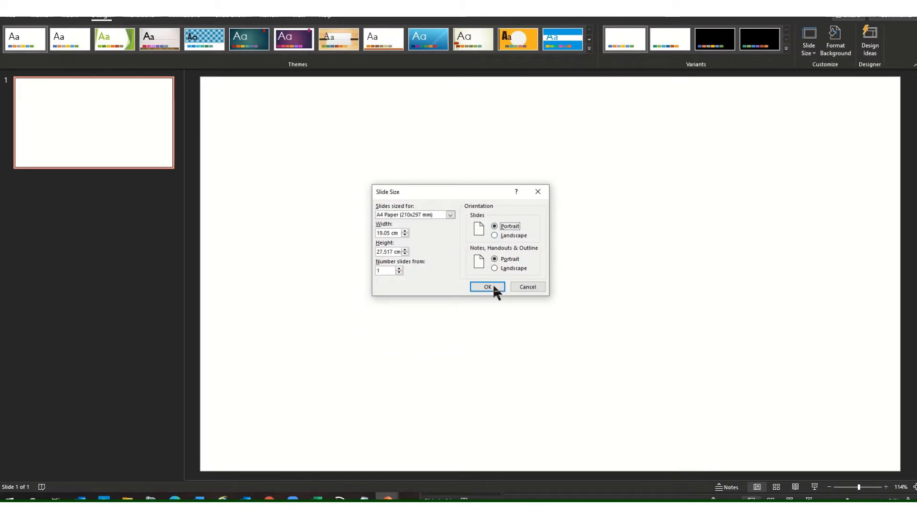
click(492, 286)
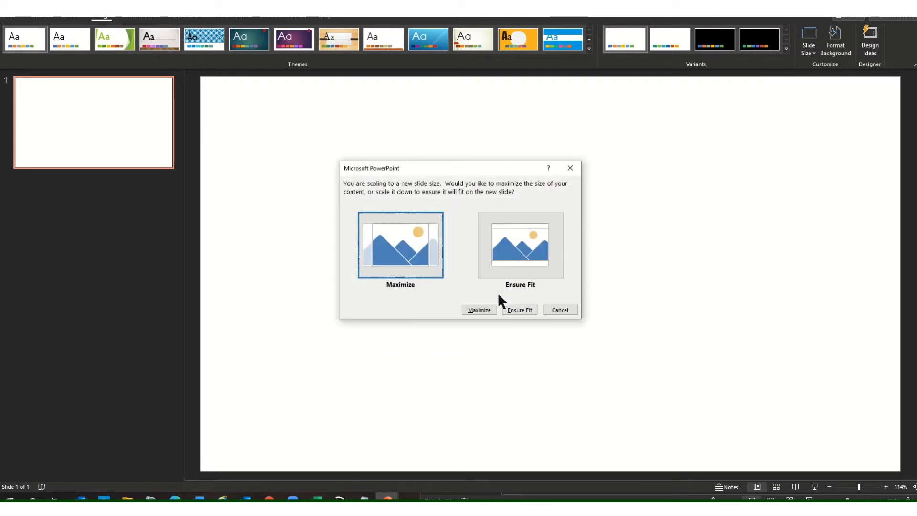
click(477, 310)
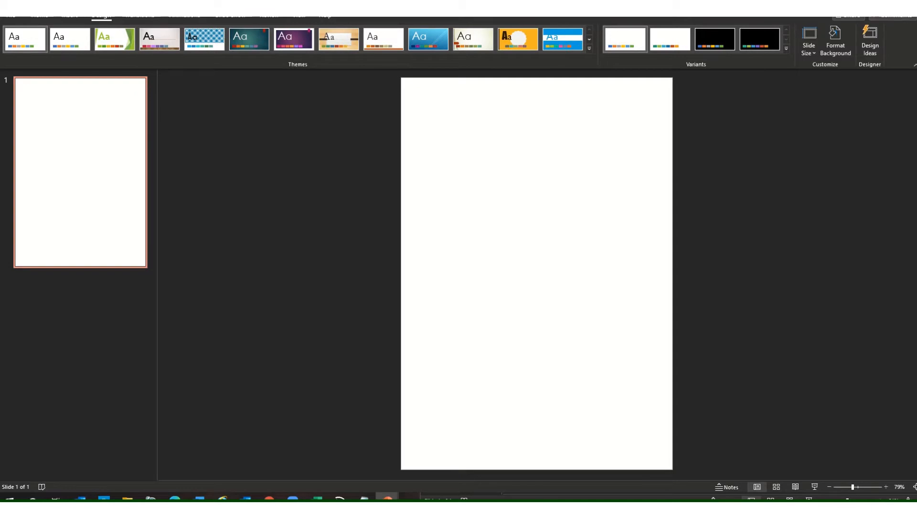
- Switch to the club text in Notepad and examine the Monday to Friday training schedule lines
click(890, 2)
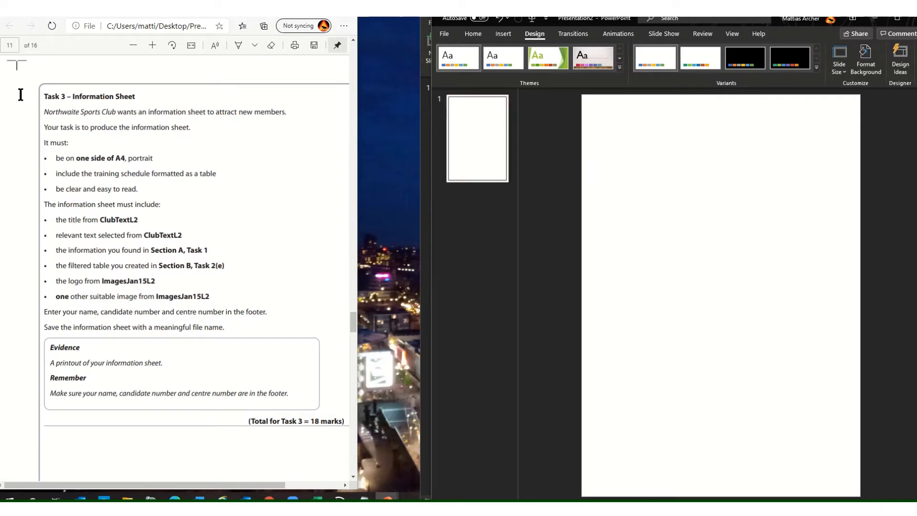
drag(0, 82, 297, 16)
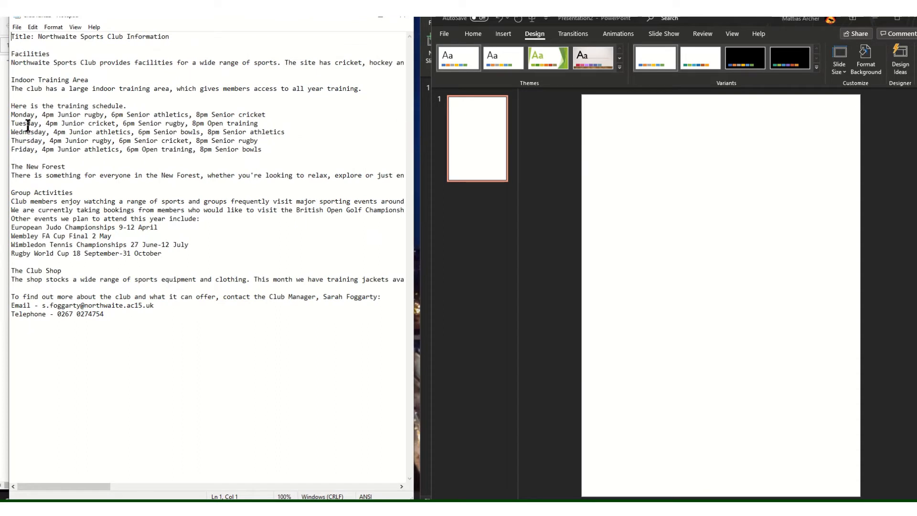
drag(12, 105, 275, 153)
click(61, 140)
drag(11, 115, 271, 149)
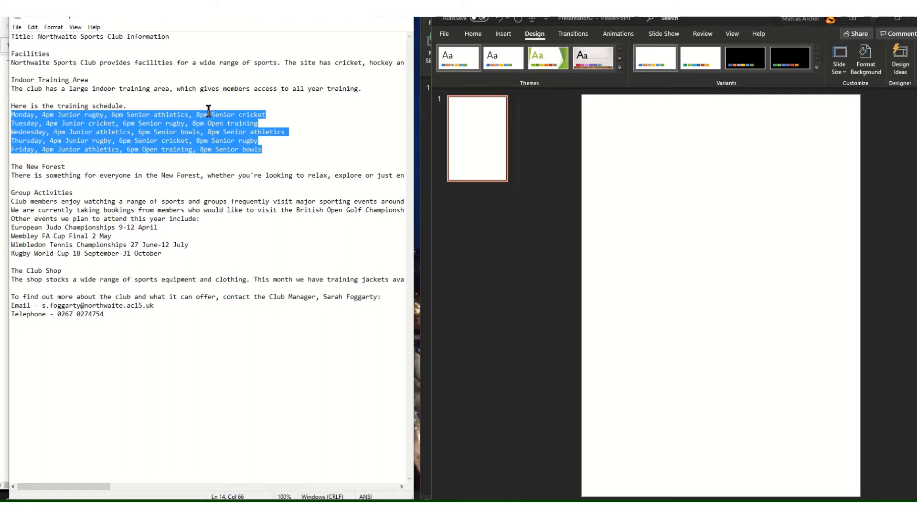
click(15, 116)
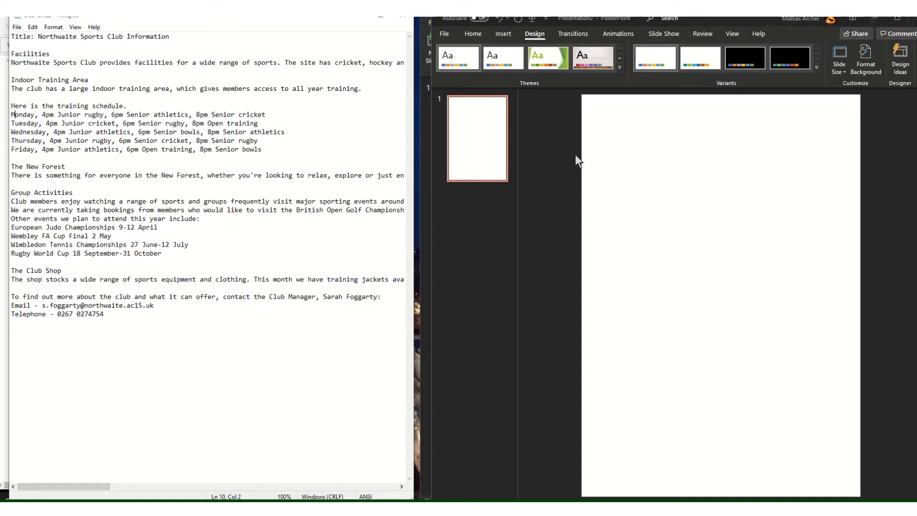
- Insert a table with 2 columns and 5 rows on the PowerPoint slide
click(510, 33)
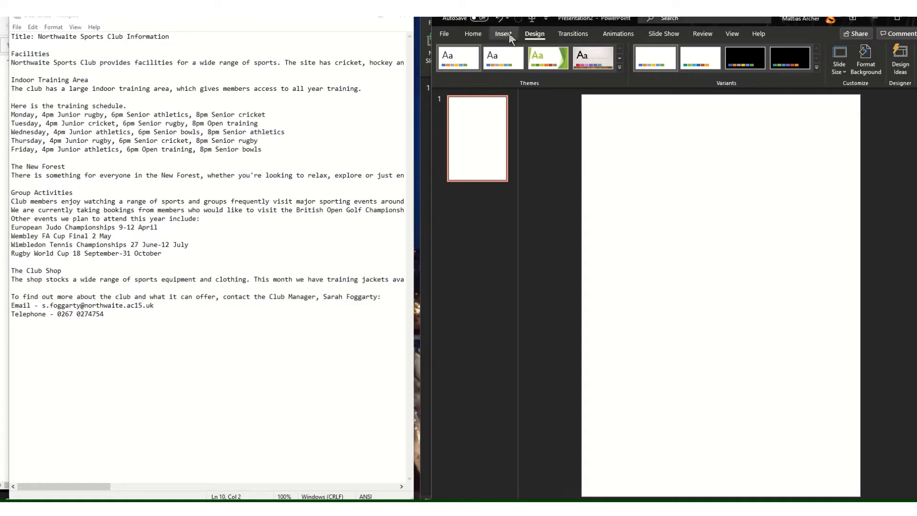
click(507, 34)
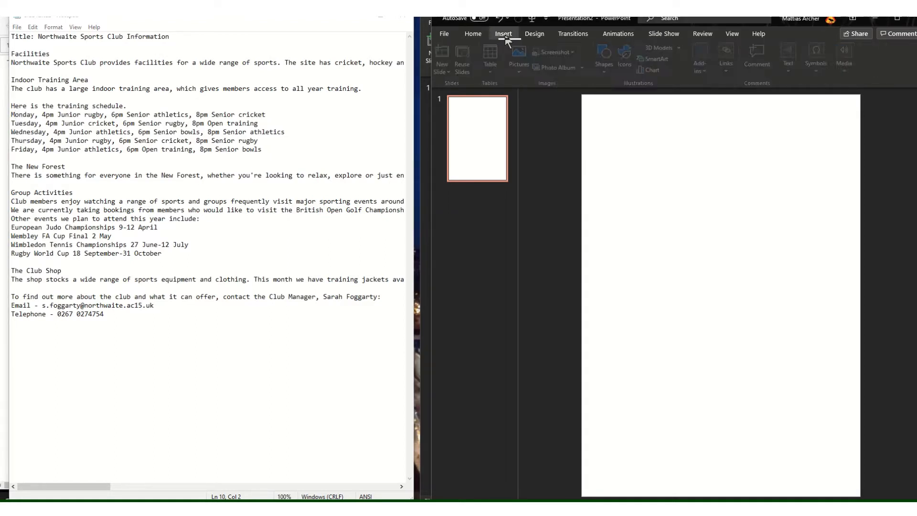
click(494, 62)
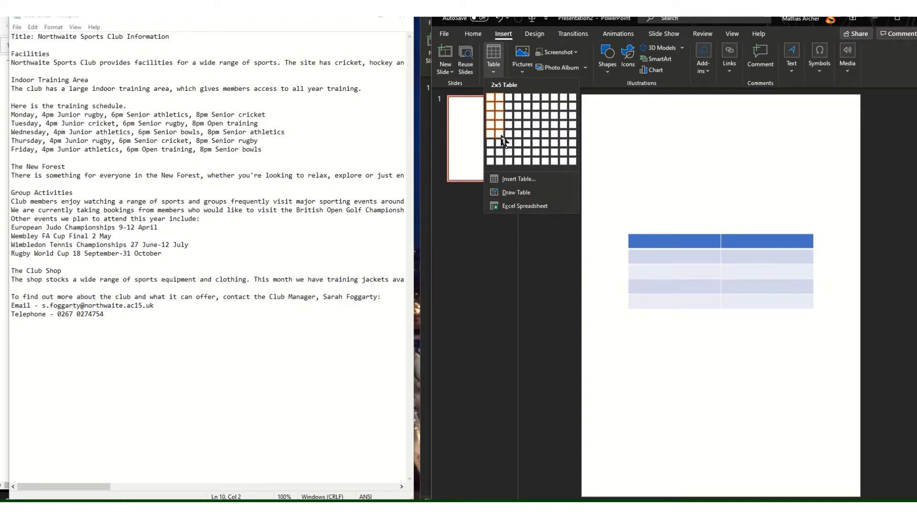
click(519, 179)
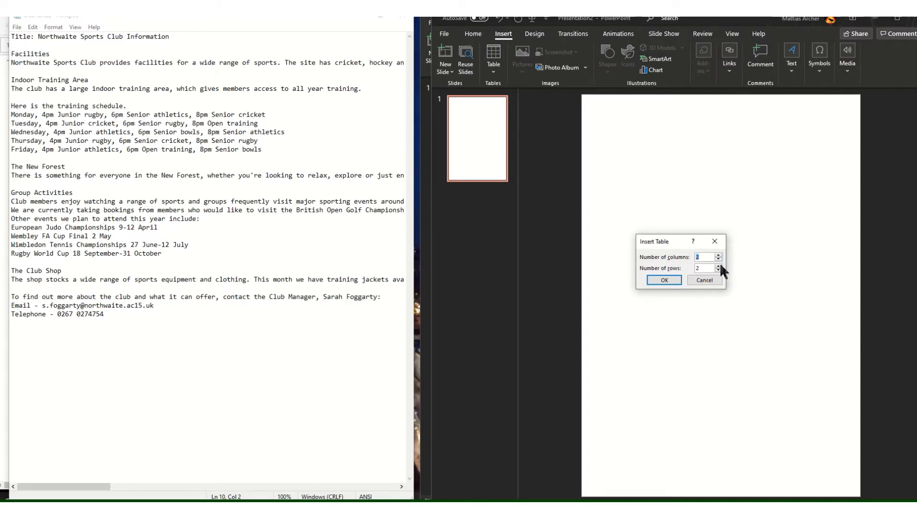
click(655, 281)
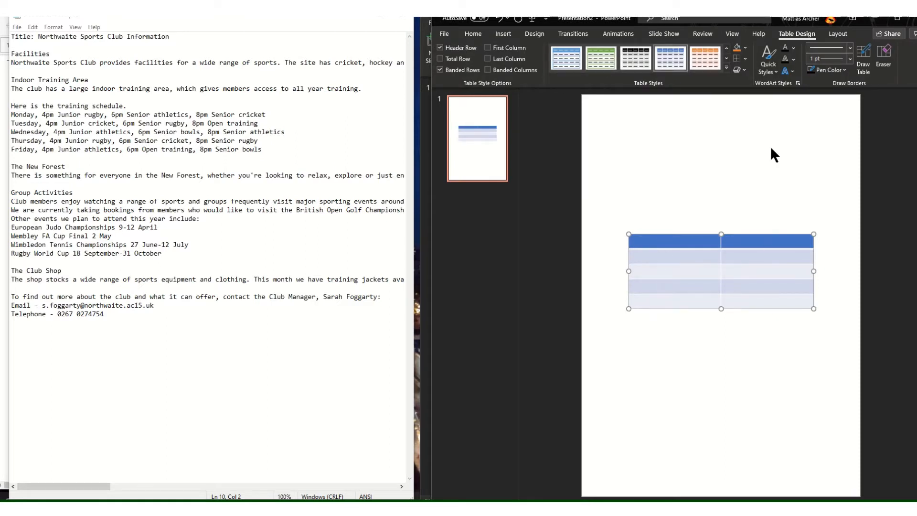
- Apply the plain white table style without shading or grid and add all borders to the table
click(897, 19)
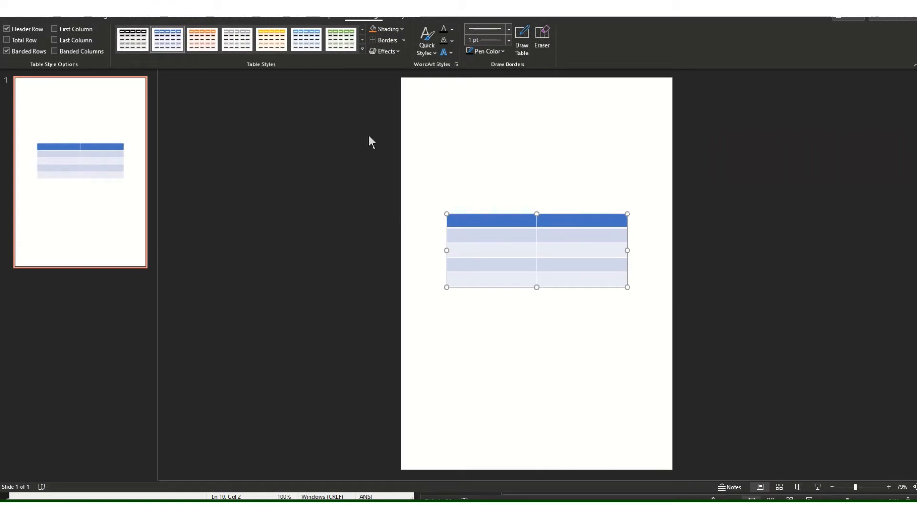
click(362, 48)
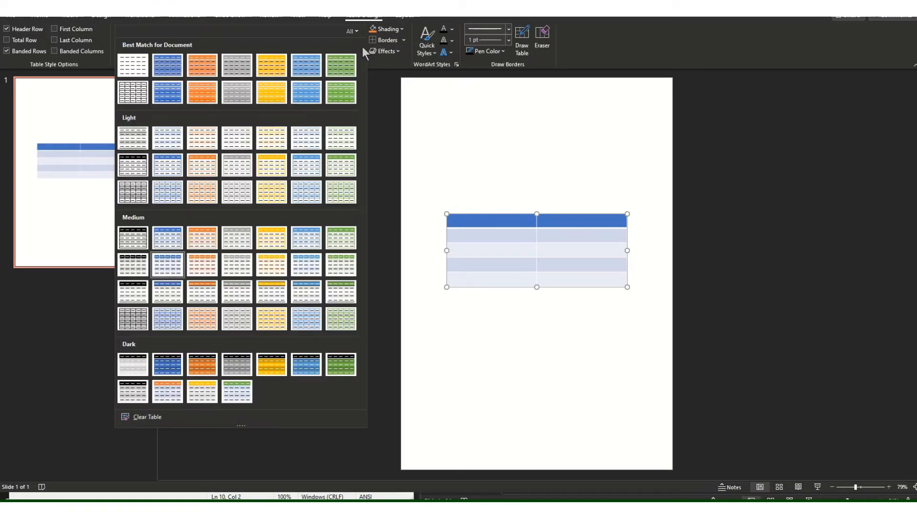
click(131, 67)
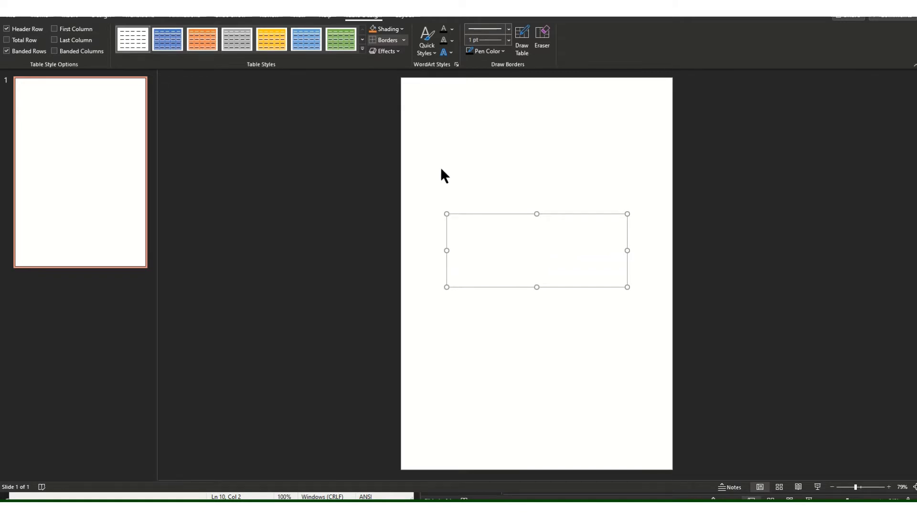
click(404, 41)
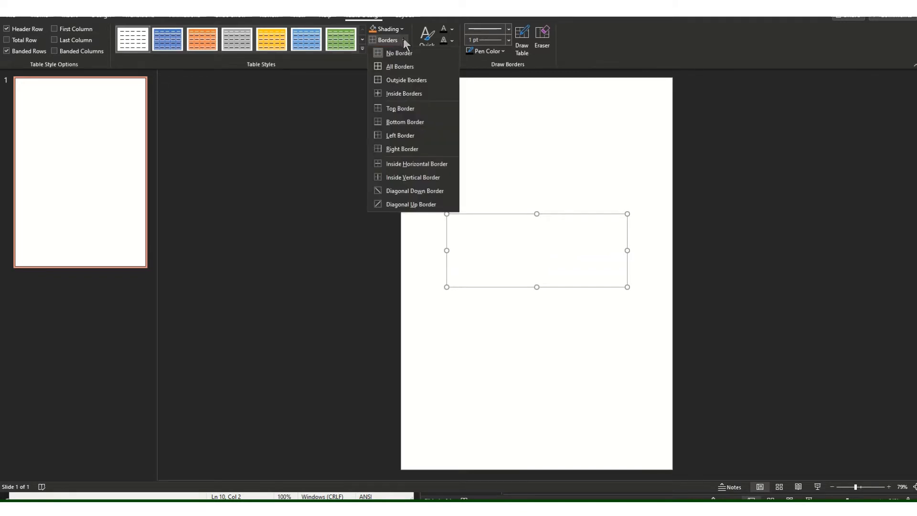
click(400, 64)
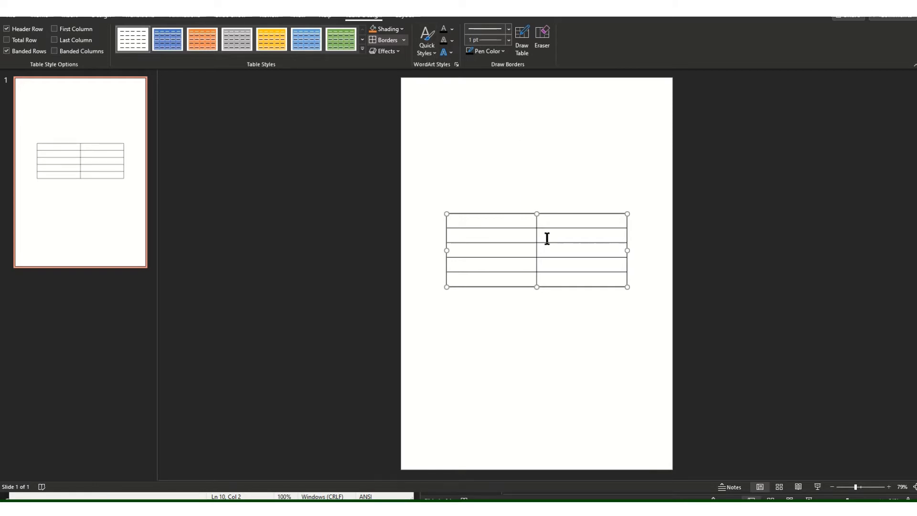
click(303, 188)
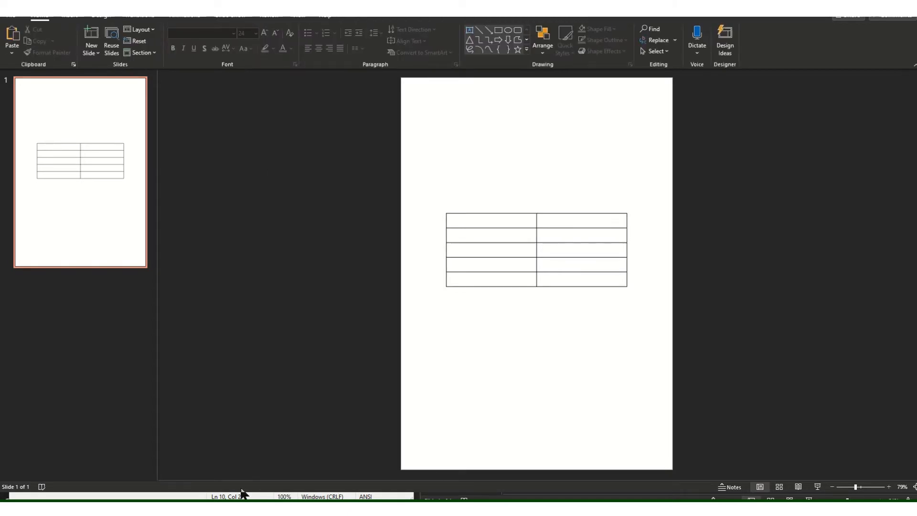
- Fill the first column of the table with the weekdays Monday, Tuesday, Wednesday, Thursday and Friday, one per row
click(889, 2)
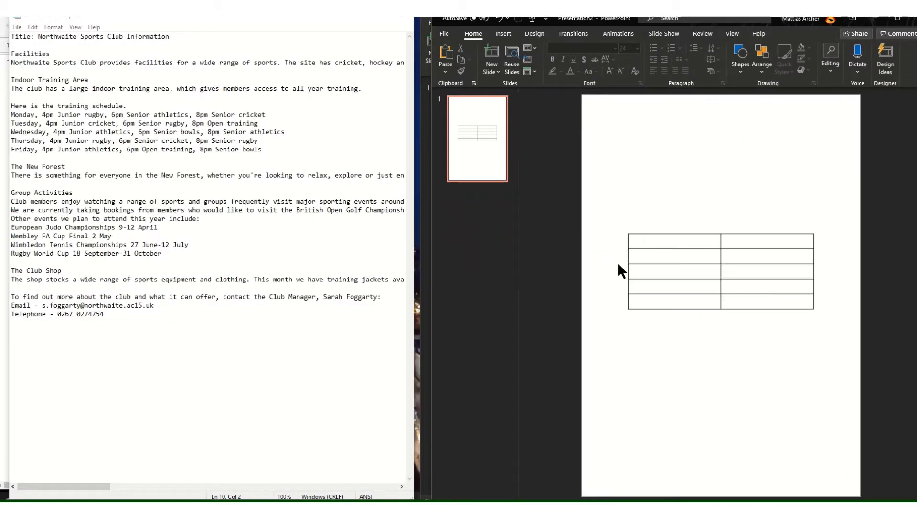
click(657, 241)
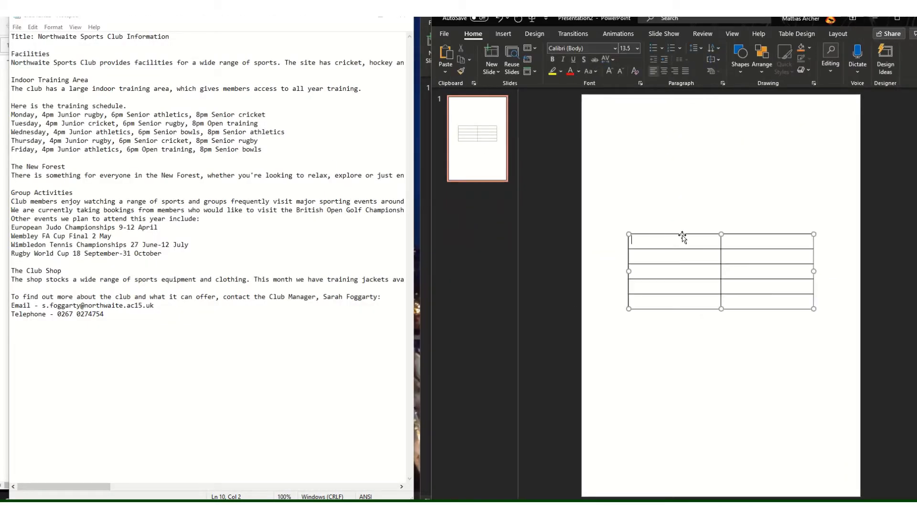
text(Monday)
click(659, 257)
text(TuersdWednesday)
click(645, 290)
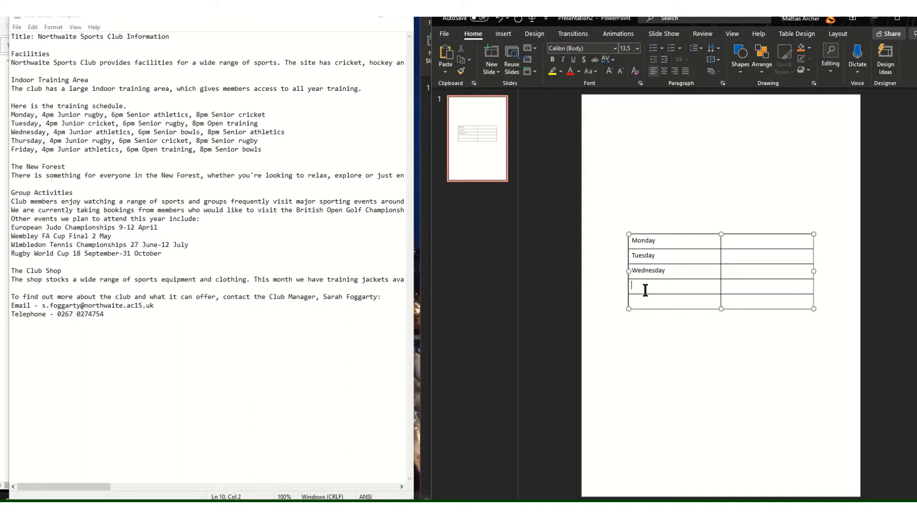
text(Thursdsay)
key(BackSpace)
key(BackSpace)
key(BackSpace)
click(661, 302)
text(Fr)
- Copy Monday's sessions, from "4pm Junior rugby" to "8pm Senior cricket", from the Notepad text into the cell beside Monday
drag(42, 115, 268, 117)
key(ctrl+c)
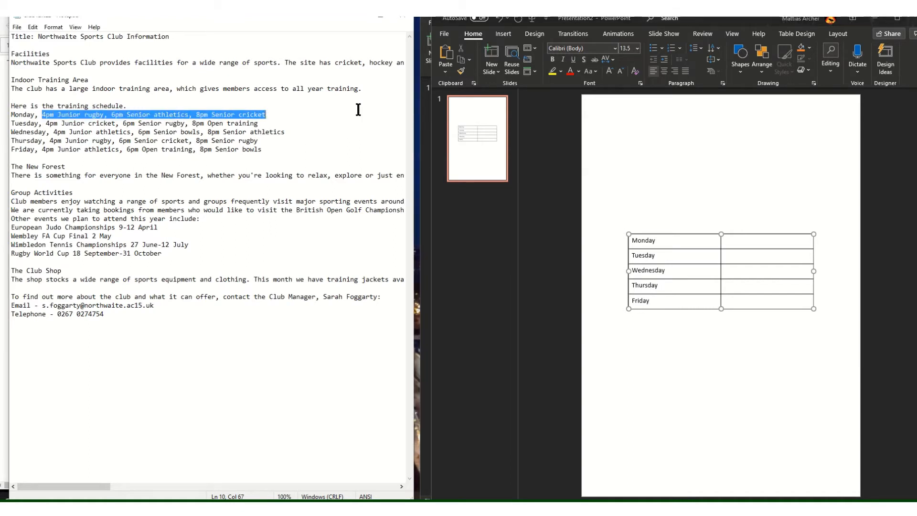
click(749, 241)
key(ctrl+v)
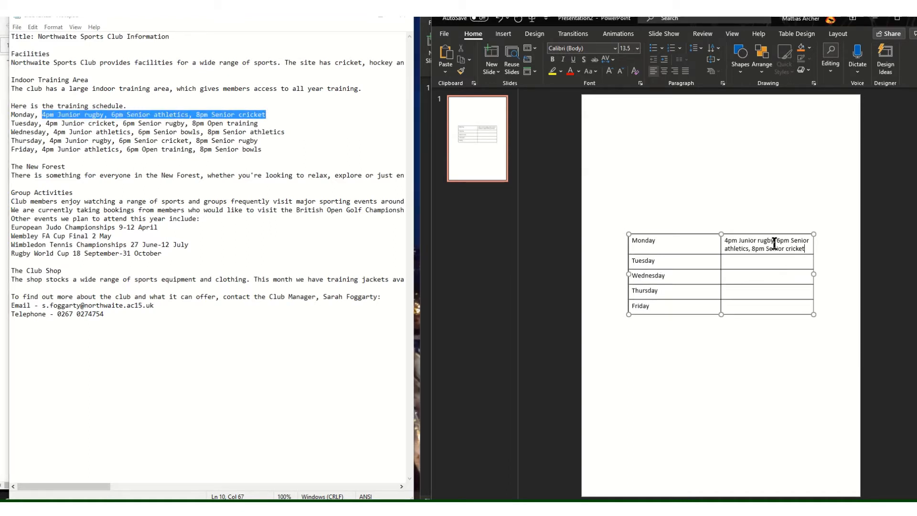
- Replace the commas in the Monday cell with line breaks so each session sits on its own line
click(777, 240)
key(BackSpace)
key(BackSpace)
key(Return)
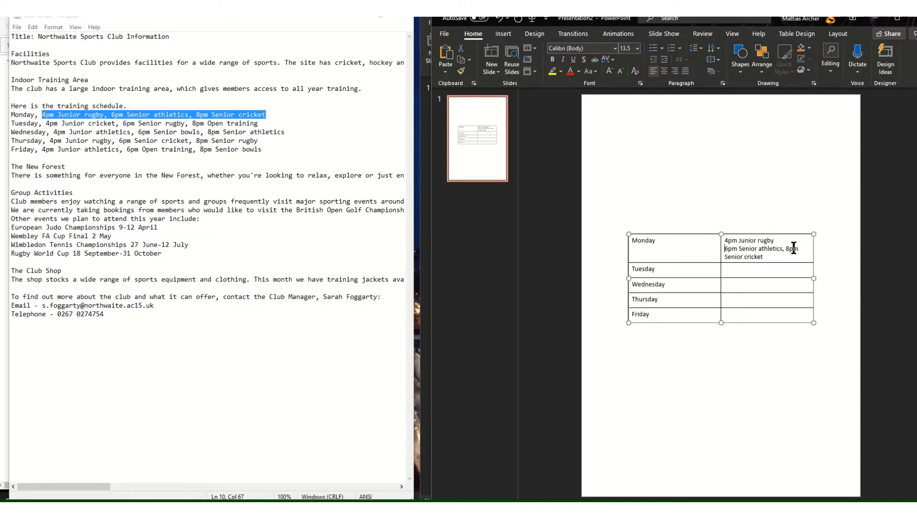
click(786, 249)
key(BackSpace)
key(BackSpace)
key(Return)
- Copy Tuesday's sessions, from "4pm Junior cricket" to "8pm Open training", from the Notepad text into the cell beside Tuesday
drag(49, 123, 260, 125)
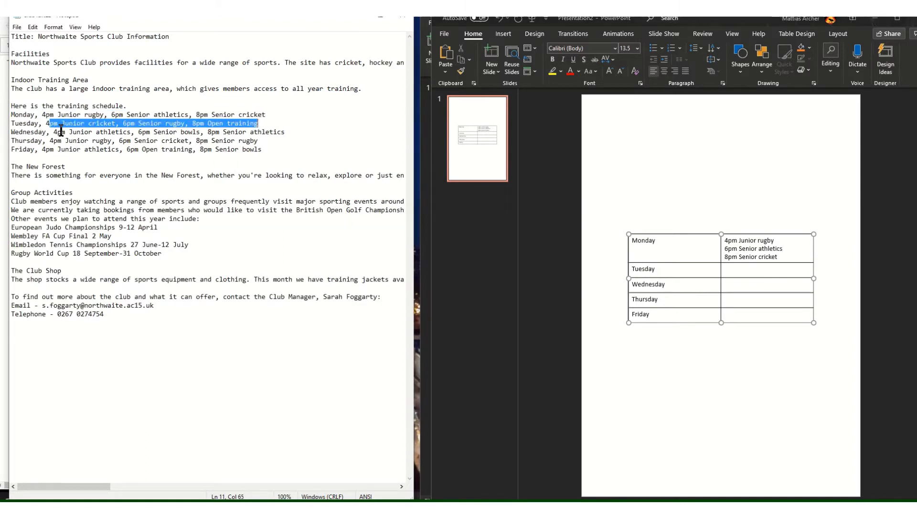
drag(46, 124, 259, 125)
right_click(238, 127)
click(253, 154)
click(749, 269)
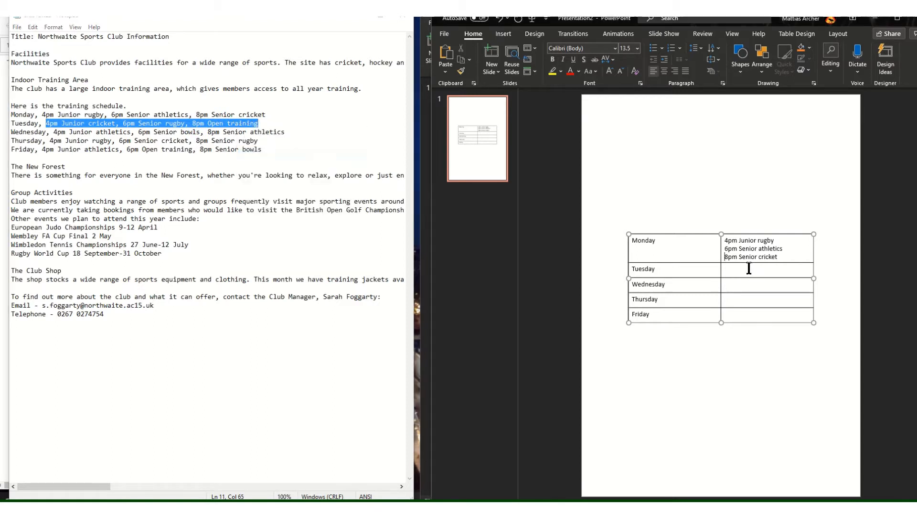
key(ctrl+v)
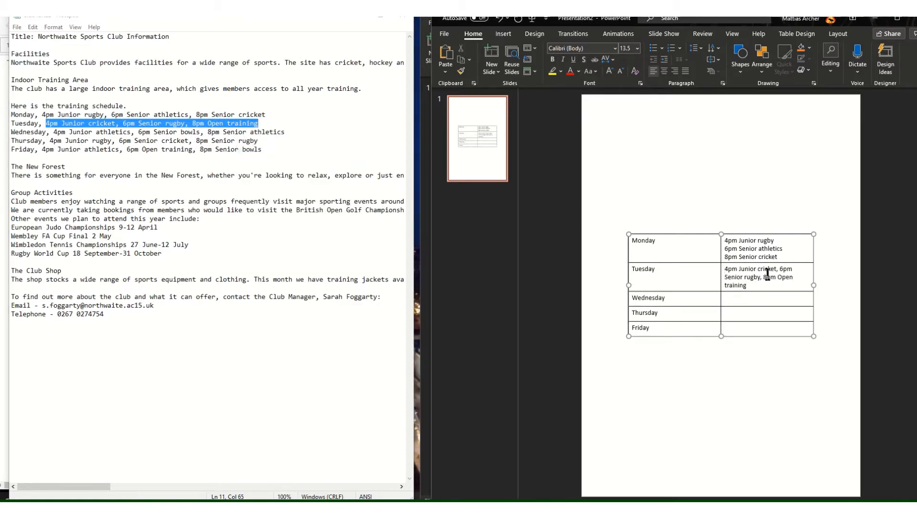
- Split the Tuesday cell's text into one session per line, removing the commas
key(BackSpace)
key(BackSpace)
key(Return)
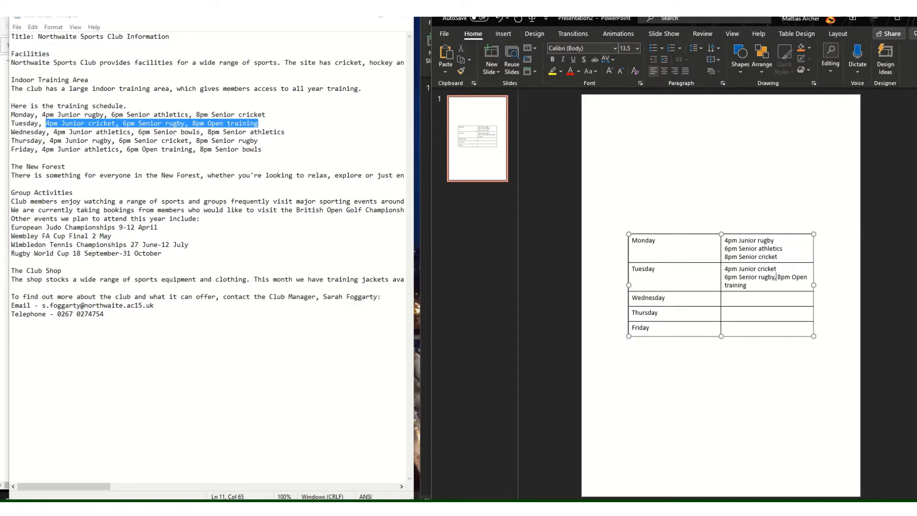
key(BackSpace)
key(BackSpace)
key(Return)
- Copy Wednesday's sessions, from "4pm Junior athletics" to "8pm Senior athletics", from the Notepad text into the cell beside Wednesday
drag(53, 132, 289, 133)
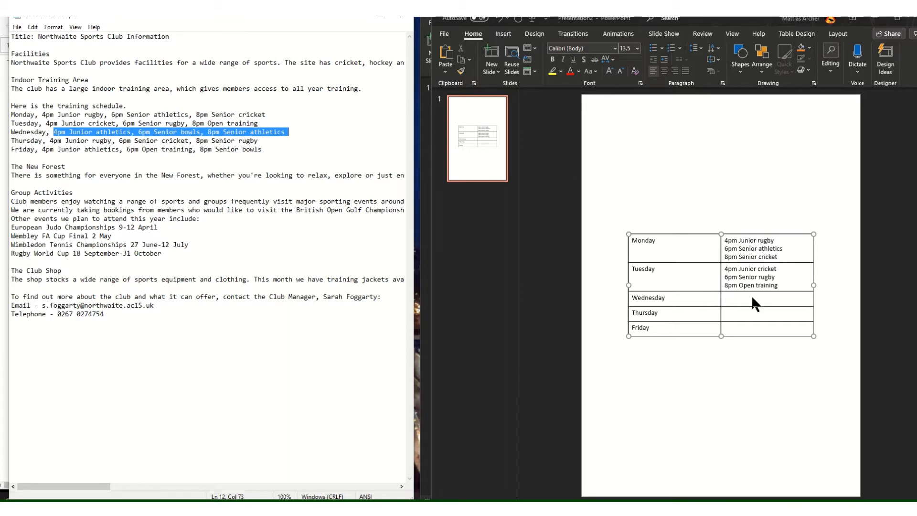
drag(752, 301, 755, 285)
key(ctrl+v)
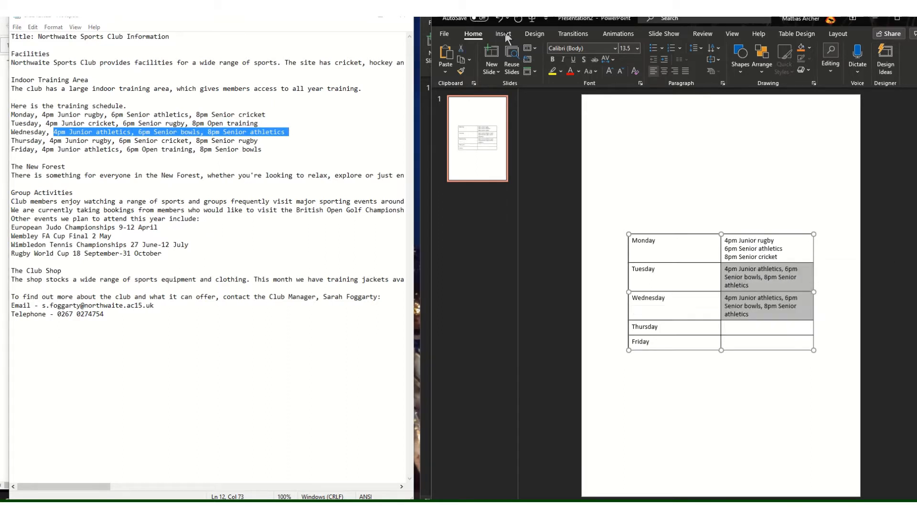
click(495, 22)
click(738, 302)
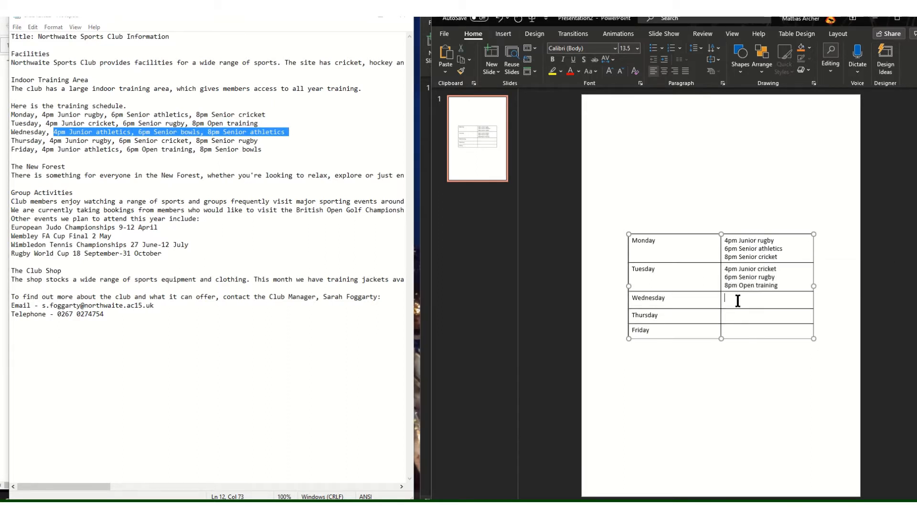
key(ctrl+v)
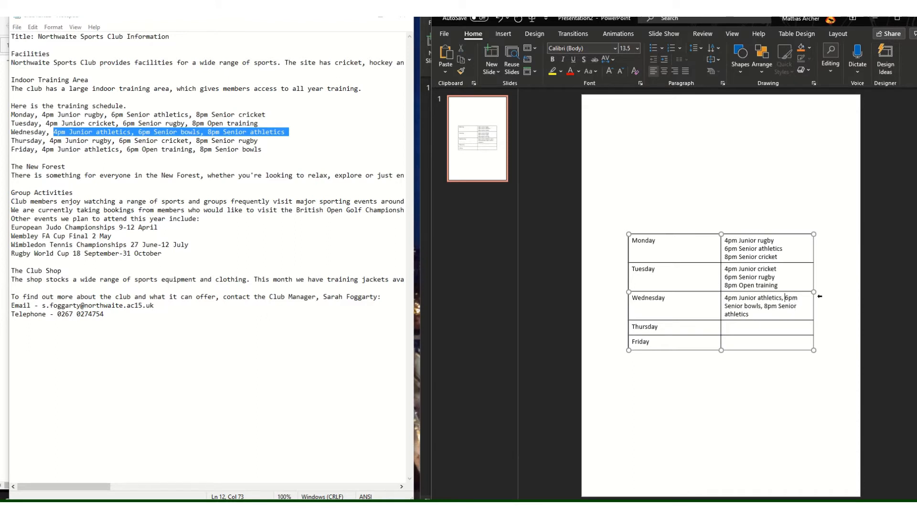
- Replace the commas in the Wednesday cell with line breaks so each session has its own line
key(BackSpace)
key(BackSpace)
key(Return)
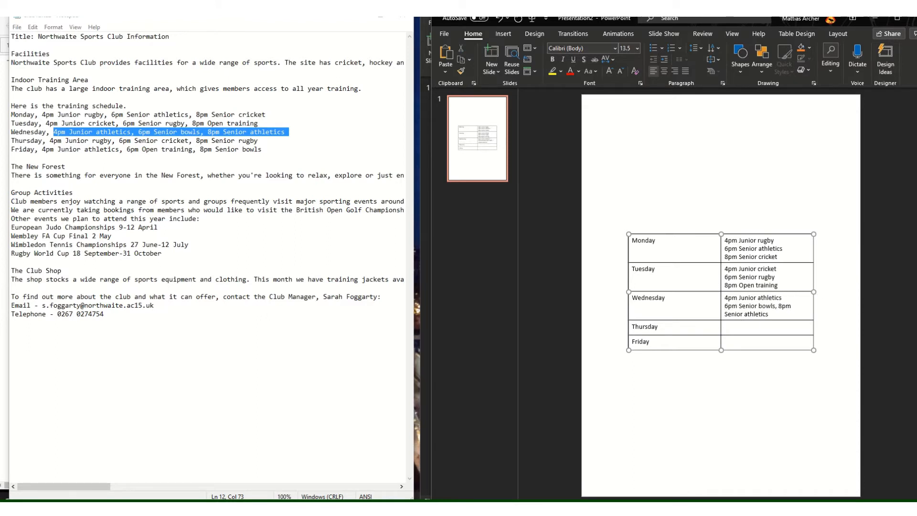
key(BackSpace)
key(BackSpace)
key(Return)
- Copy Thursday's sessions, from "4pm Junior rugby" to "8pm Senior rugby", from the Notepad text into the cell beside Thursday
drag(50, 141, 265, 140)
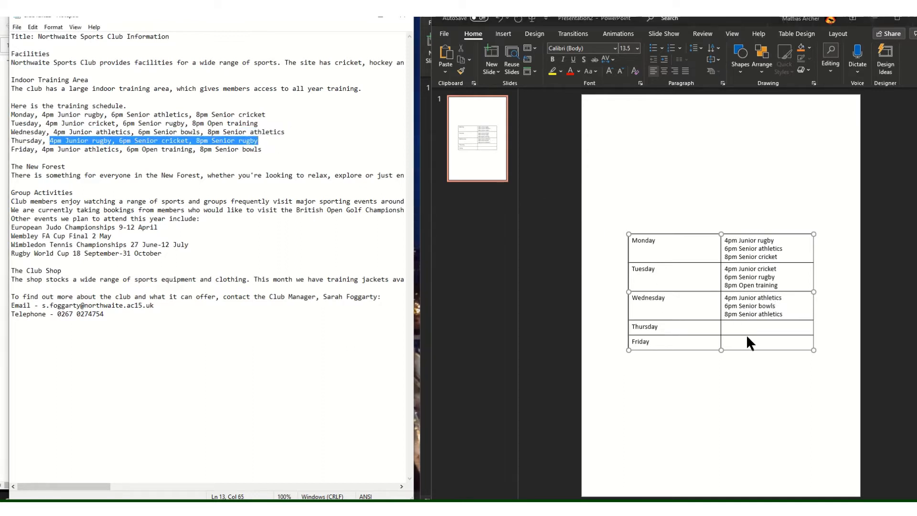
click(760, 328)
key(ctrl+v)
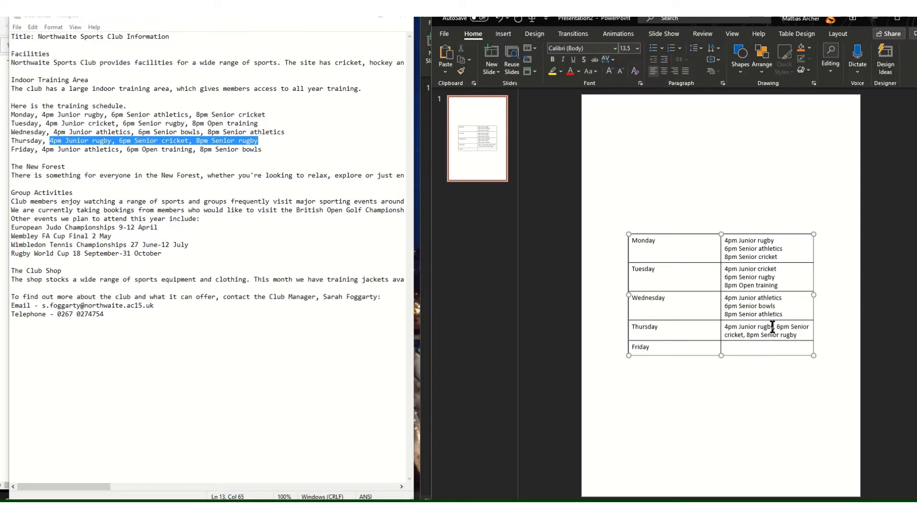
- Split the Thursday cell's text into one session per line, removing the commas and keeping the last line as "8pm Senior rugby"
click(772, 328)
key(Delete)
key(Delete)
key(Return)
click(781, 335)
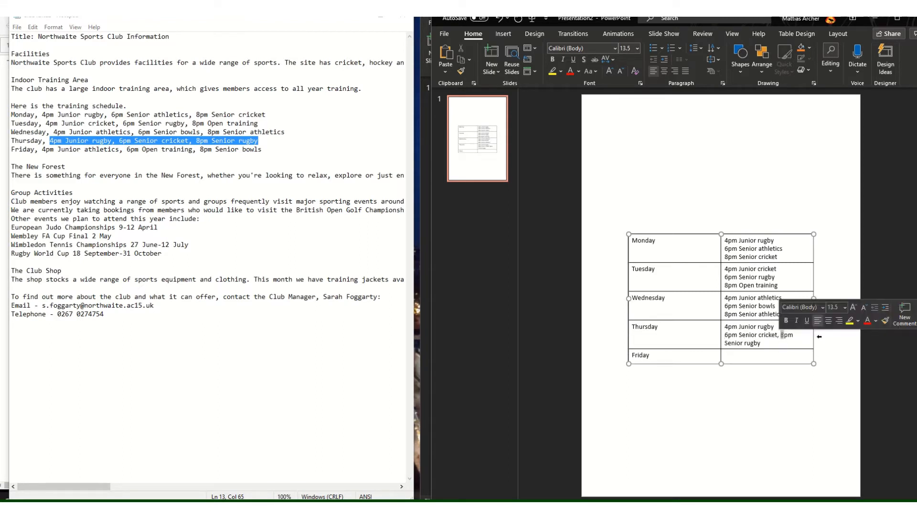
key(Delete)
key(BackSpace)
key(BackSpace)
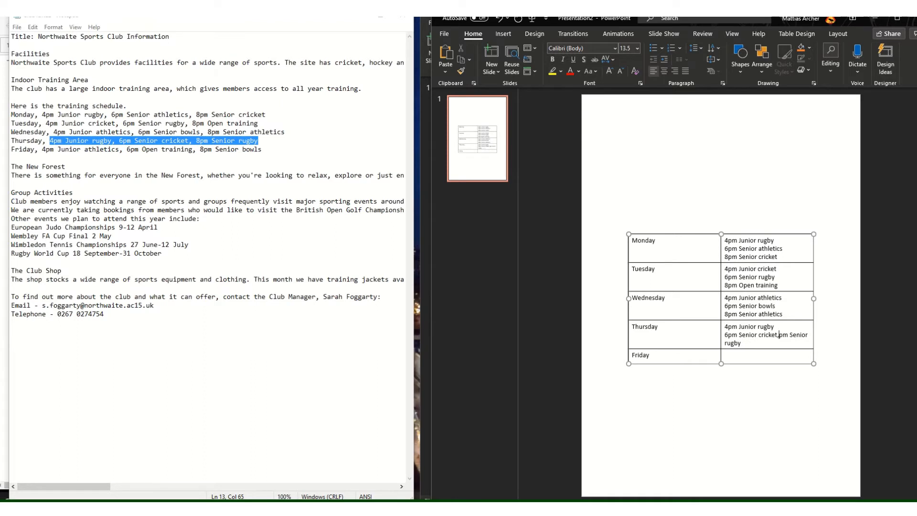
text(*)
key(BackSpace)
text(8)
key(Return)
- Copy Friday's sessions, from "4pm Junior athletics" to "8pm Senior bowls", from the Notepad text into the cell beside Friday
drag(43, 149, 263, 150)
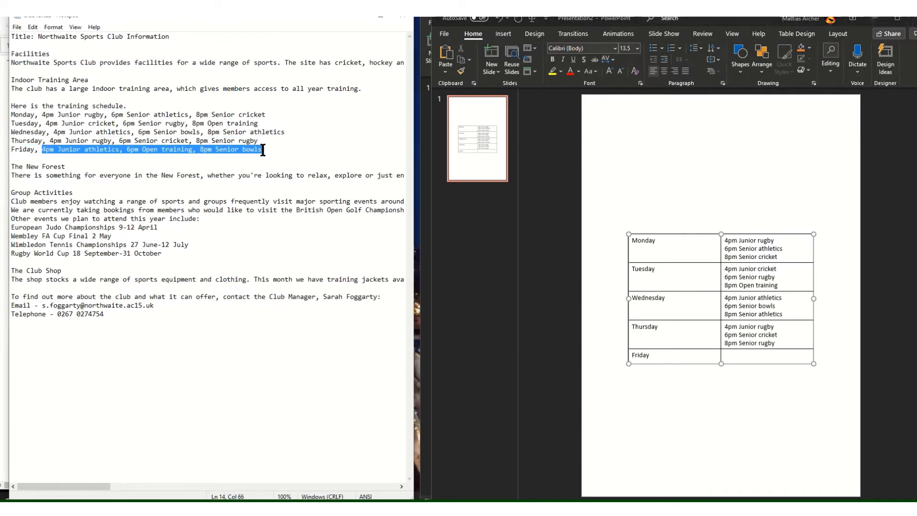
right_click(228, 150)
click(250, 181)
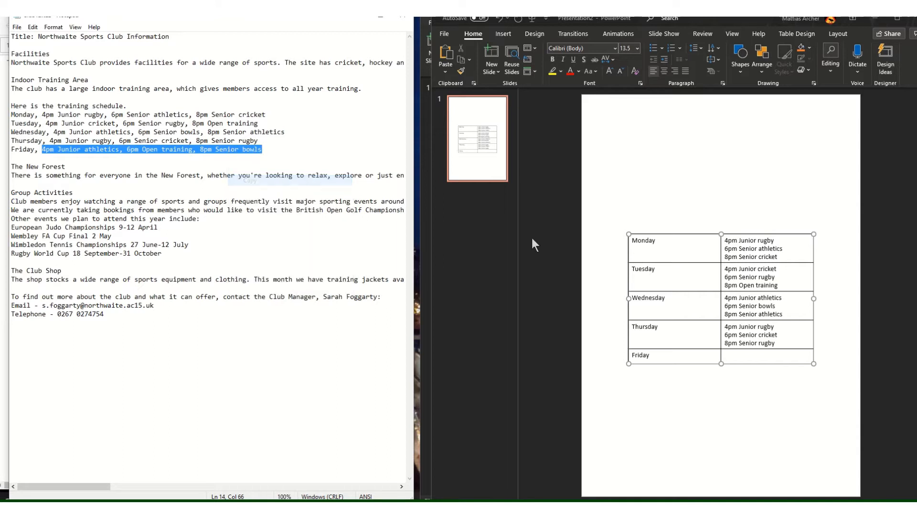
click(739, 356)
key(ctrl+v)
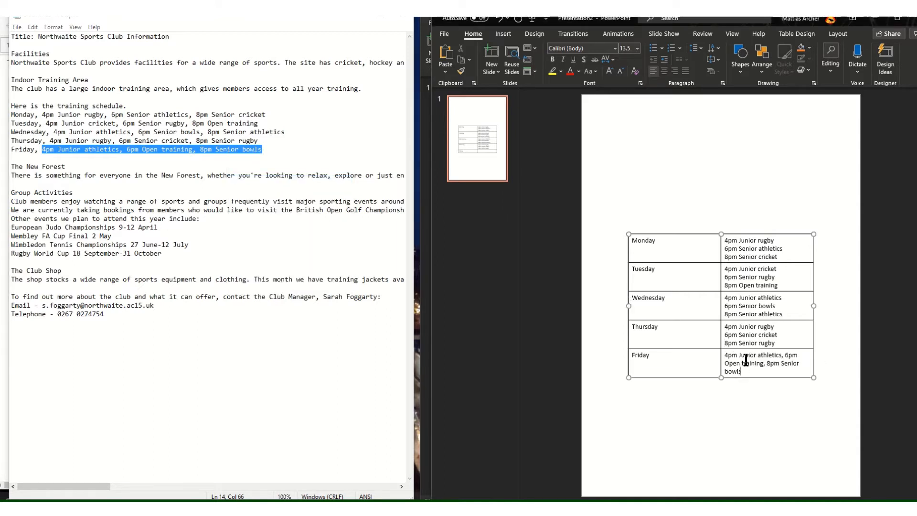
- Split the Friday cell's text into one session per line, removing the commas
click(785, 355)
key(BackSpace)
key(BackSpace)
key(Return)
click(784, 364)
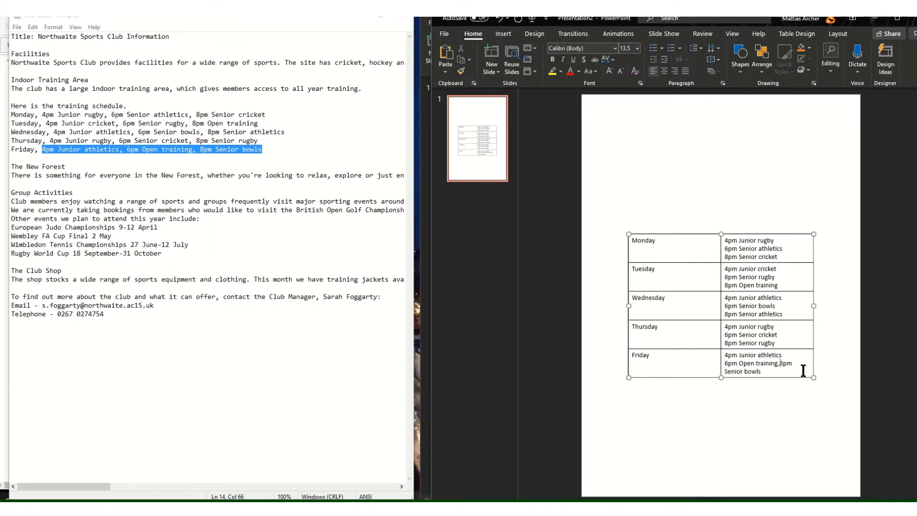
key(BackSpace)
key(Return)
- Narrow both table columns to fit their text and move the table to the upper-right area of the page
drag(677, 279, 677, 279)
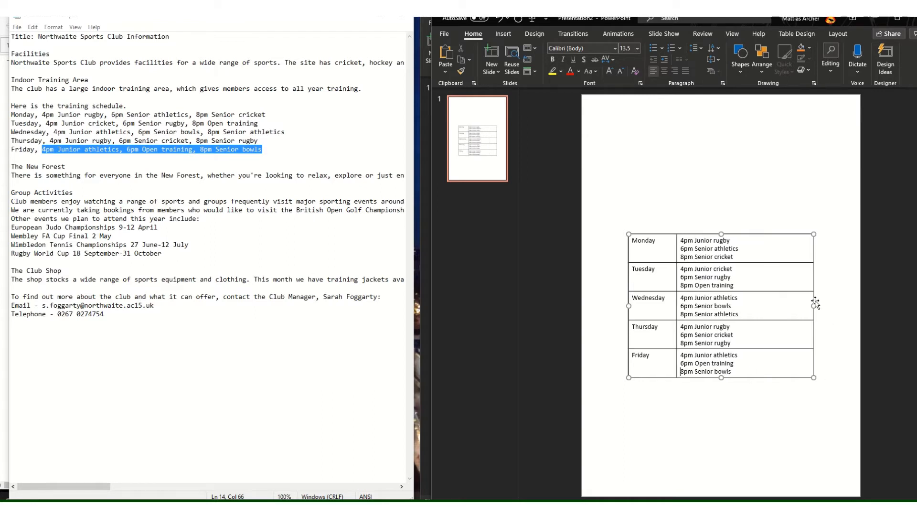
drag(812, 291, 736, 282)
click(817, 282)
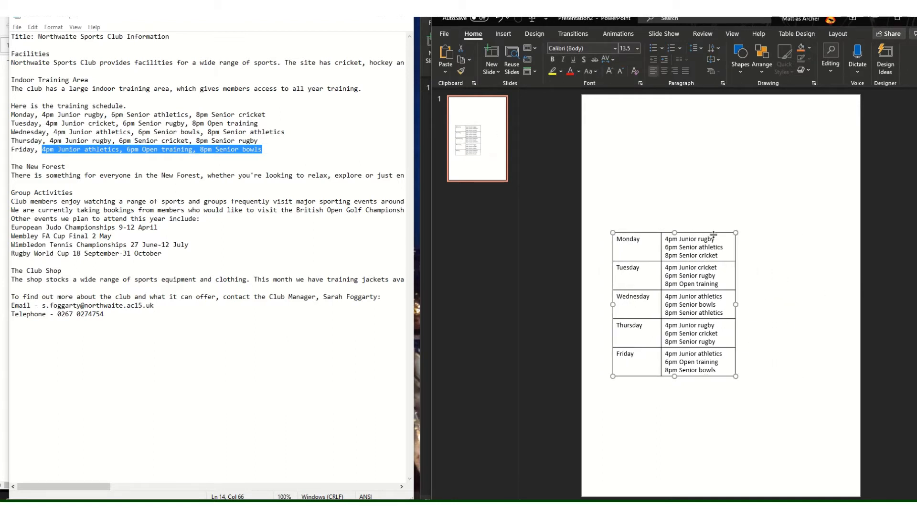
drag(715, 233, 830, 137)
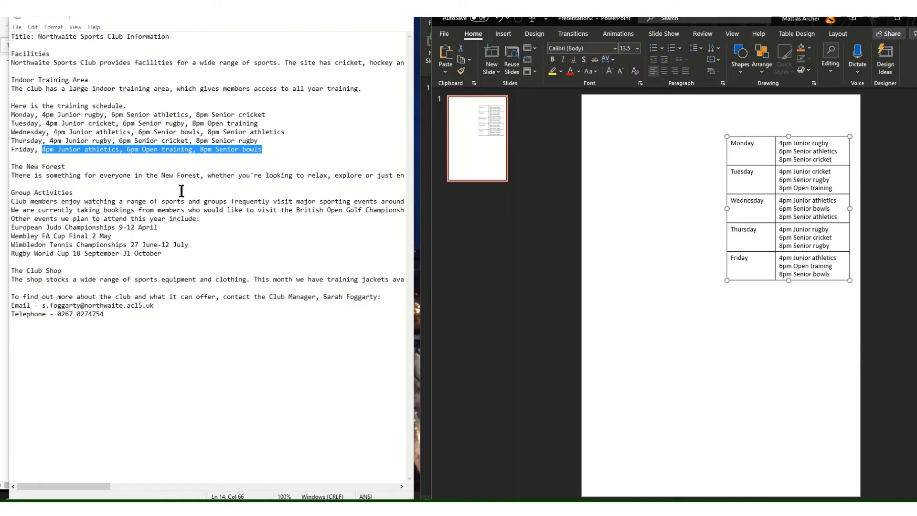
- Insert the pictures Image 1 and Image 2 together from the ImagesJan15L2 folder onto the slide
click(507, 35)
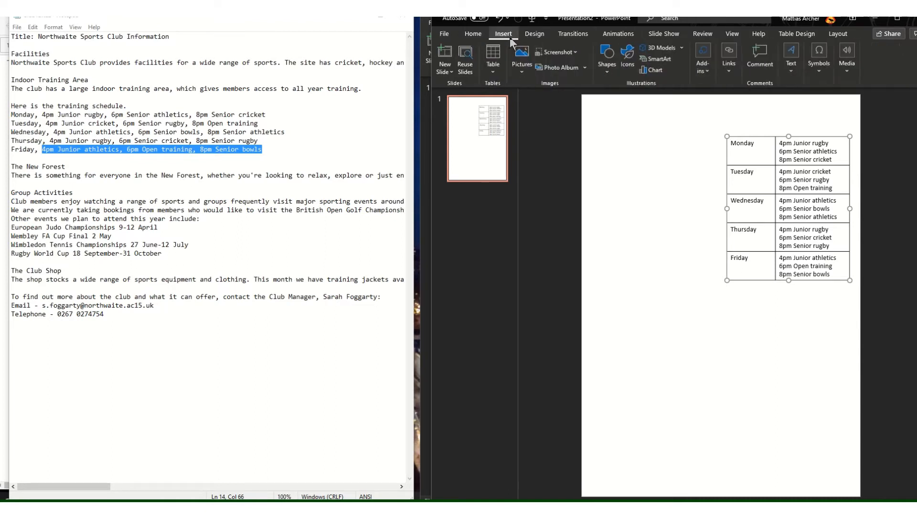
click(263, 24)
mouse_move(239, 19)
mouse_down()
mouse_move(215, 144)
mouse_move(244, 391)
mouse_move(238, 423)
mouse_move(258, 57)
mouse_move(246, 16)
mouse_up()
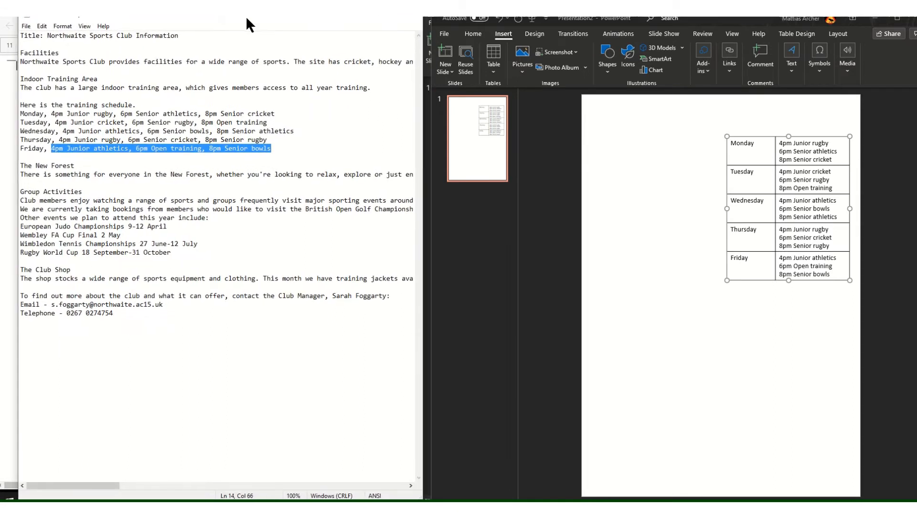
click(522, 71)
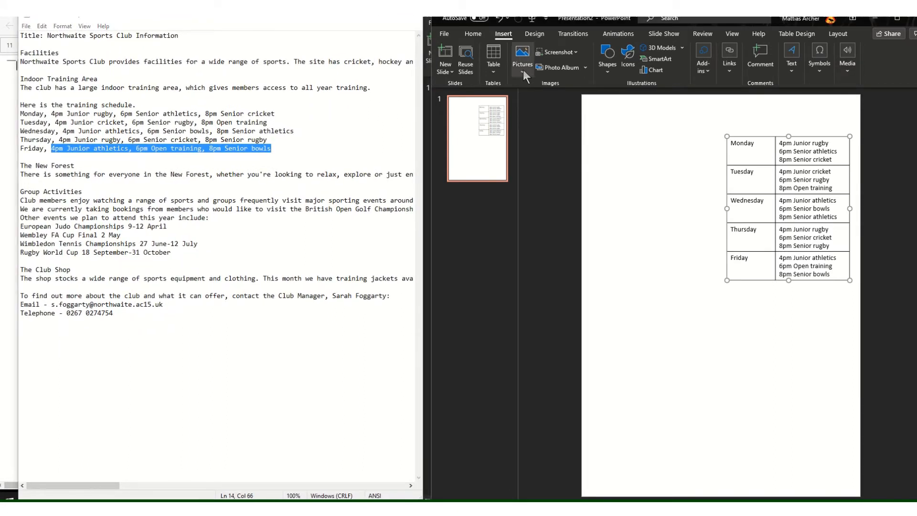
click(522, 70)
click(537, 101)
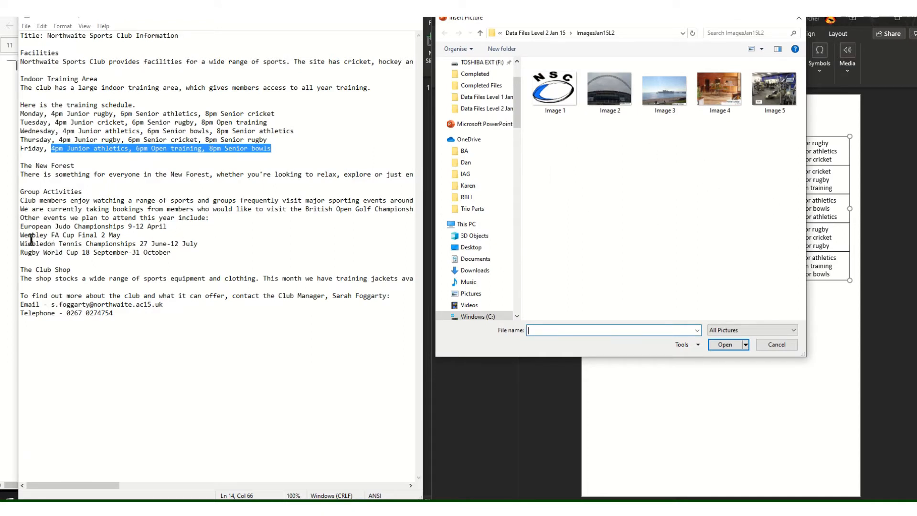
click(560, 97)
ctrl+click(609, 91)
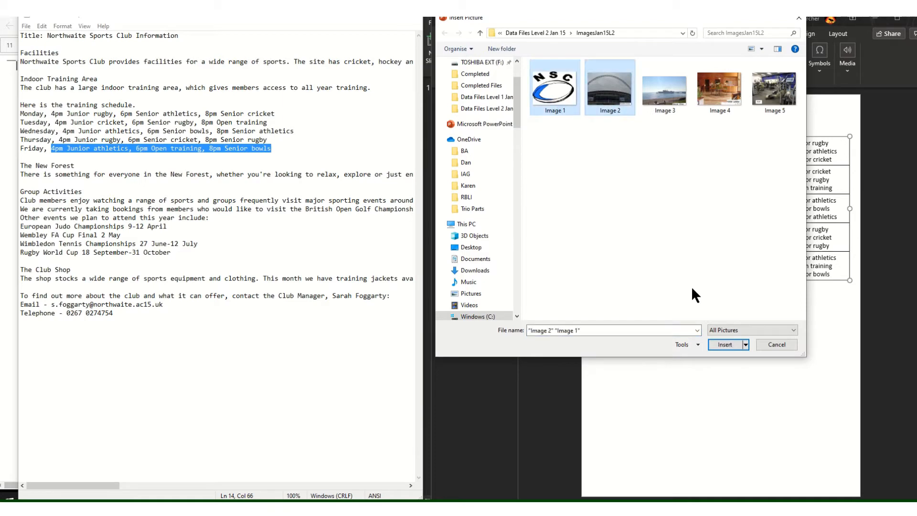
click(725, 345)
- Move the stadium photo off the NSC logo, then shrink the logo and place it in the page's top-right corner
drag(735, 313, 690, 193)
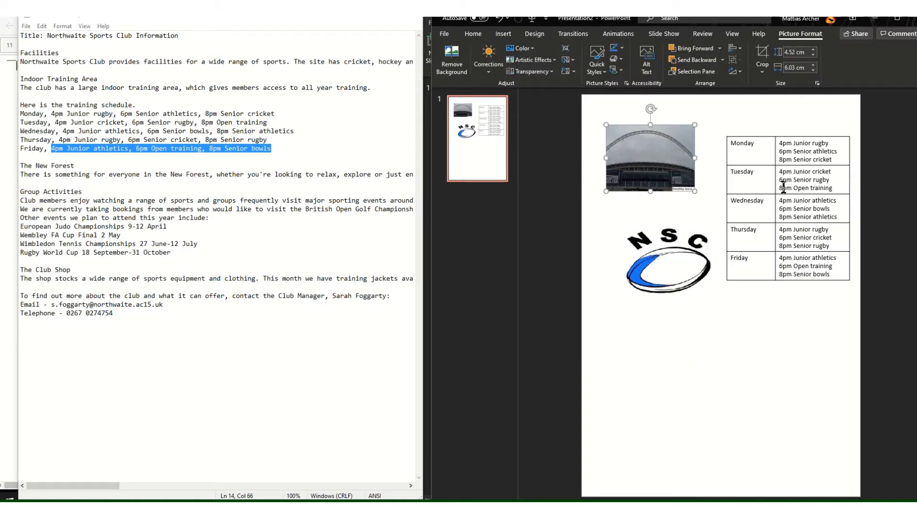
click(633, 279)
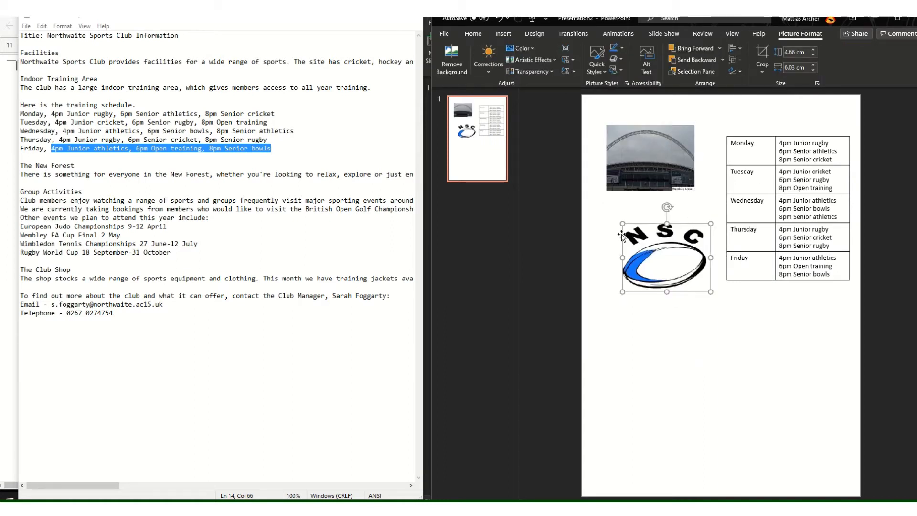
drag(622, 225, 671, 262)
drag(690, 279, 851, 80)
- Lower the schedule table below the logo and fit the stadium photo directly beneath it, enlarged to the table's width
click(636, 162)
drag(636, 162, 751, 356)
click(850, 206)
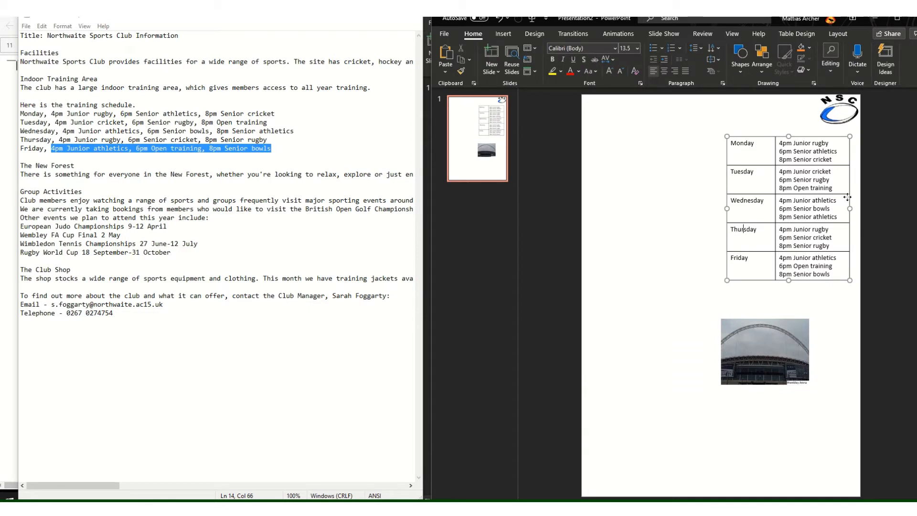
drag(847, 196, 849, 223)
drag(781, 327, 787, 313)
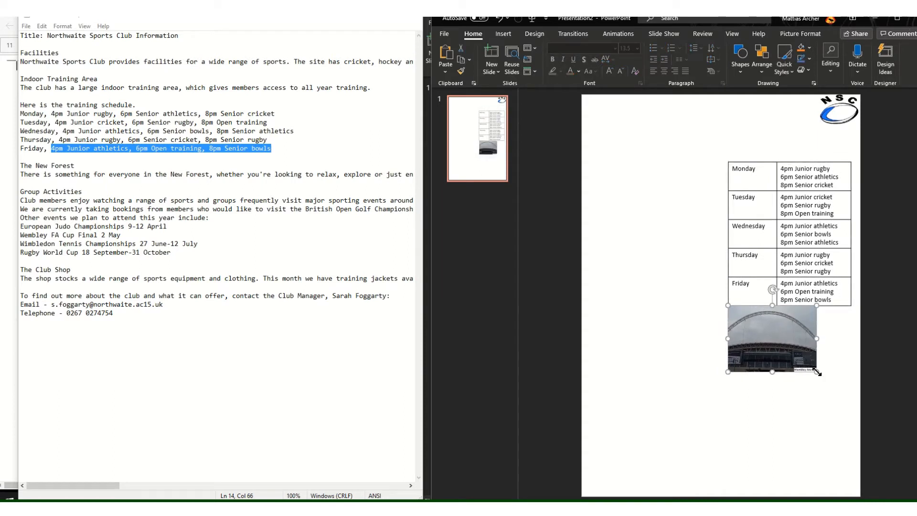
drag(818, 372, 852, 398)
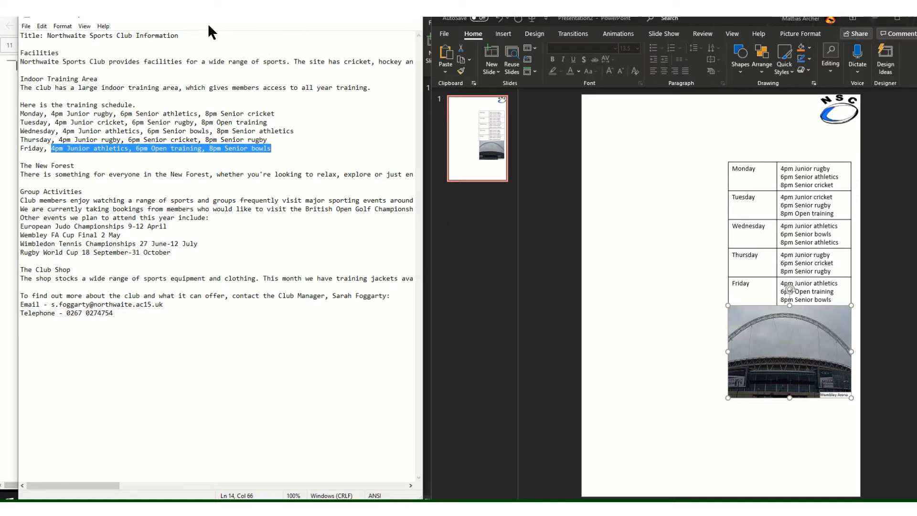
drag(21, 61, 299, 61)
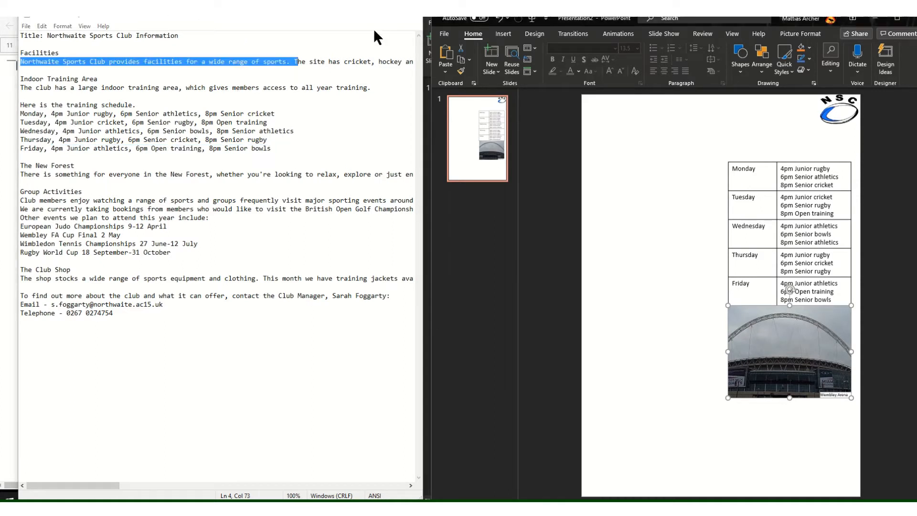
drag(314, 17, 273, 21)
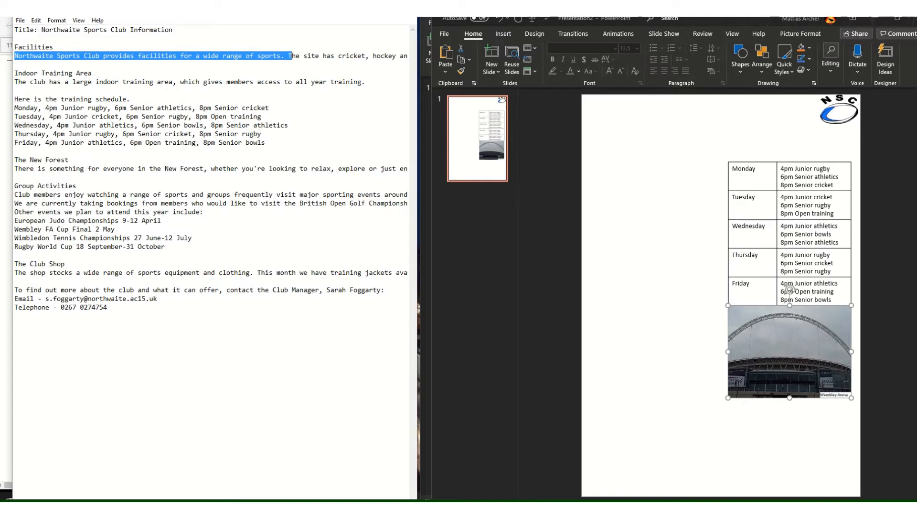
- Switch to Excel and close the BookSalesL1 workbook without saving its changes
drag(1, 75, 422, 46)
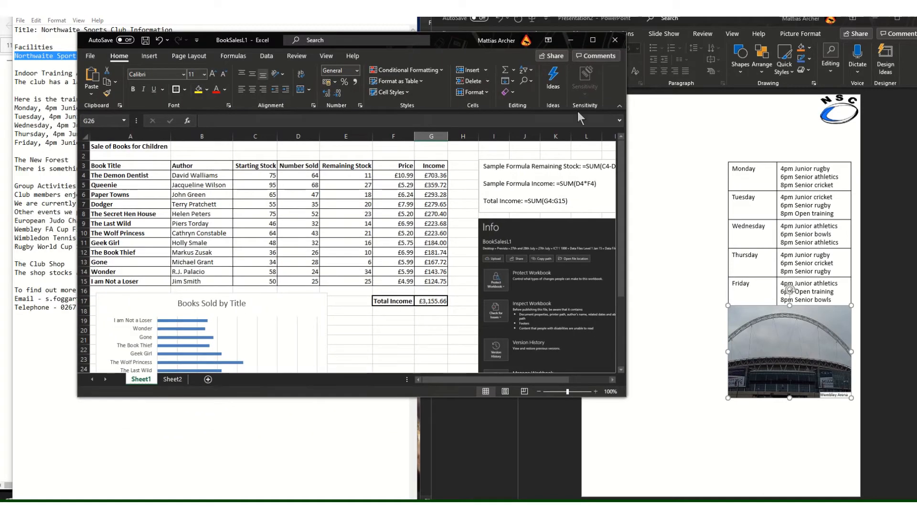
click(615, 39)
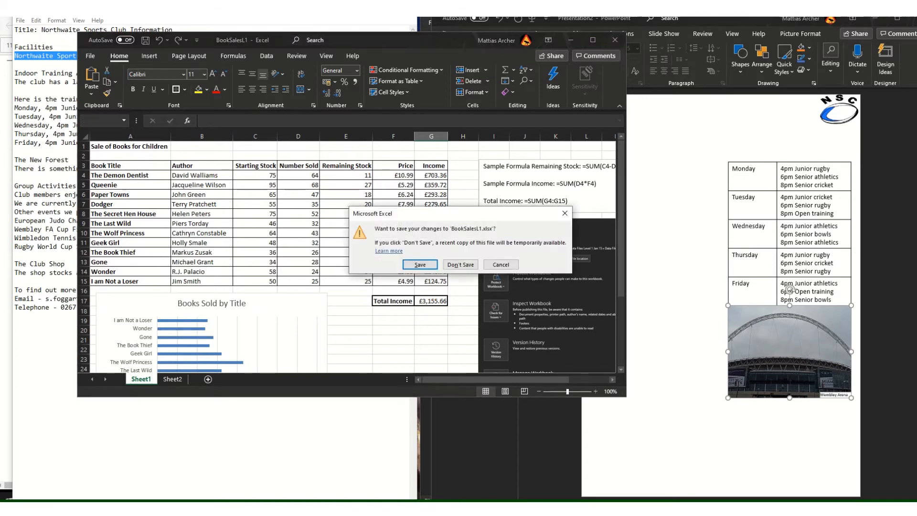
click(468, 267)
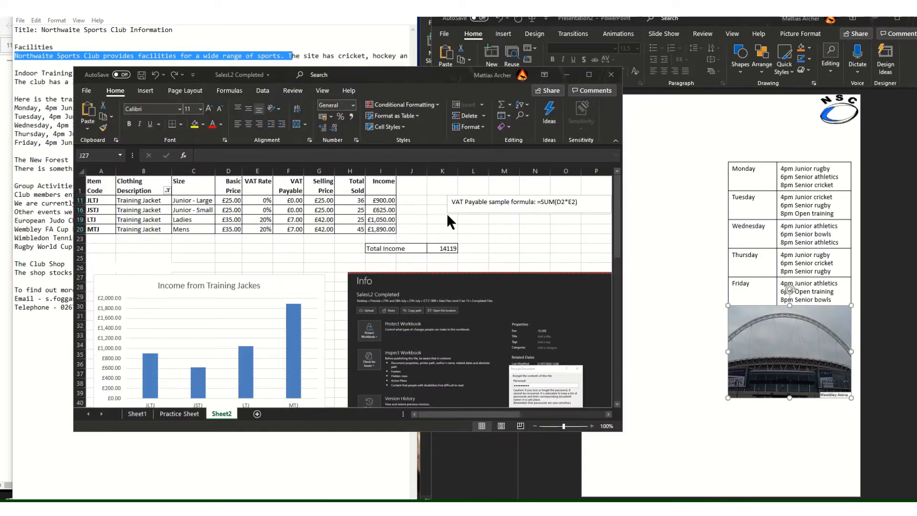
- Copy the "Income from Training Jackes" column chart from the SalesL2 Completed workbook in Excel and paste it onto the PowerPoint slide
drag(414, 76, 408, 30)
right_click(308, 231)
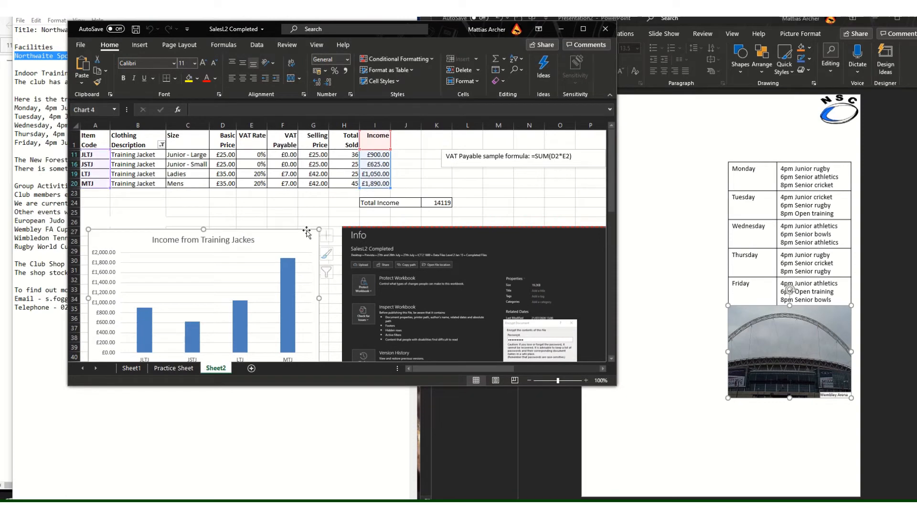
click(333, 251)
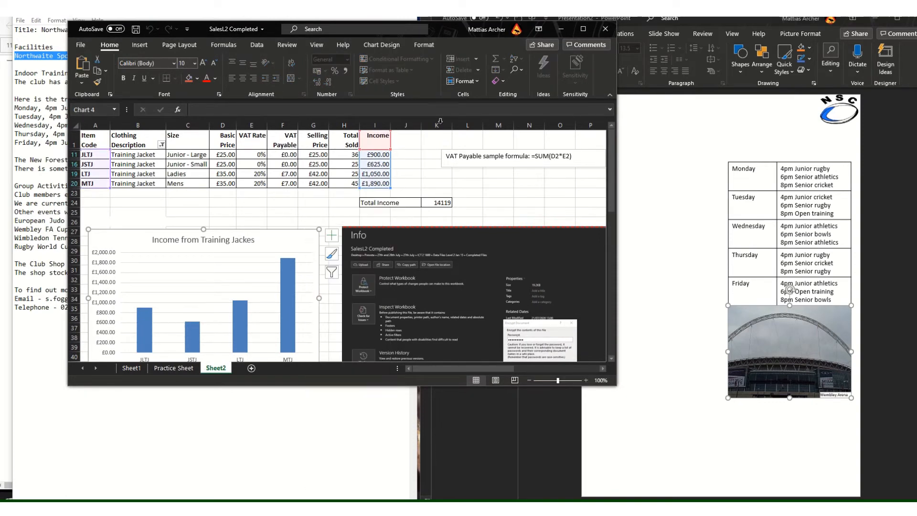
drag(445, 32, 0, 110)
right_click(664, 420)
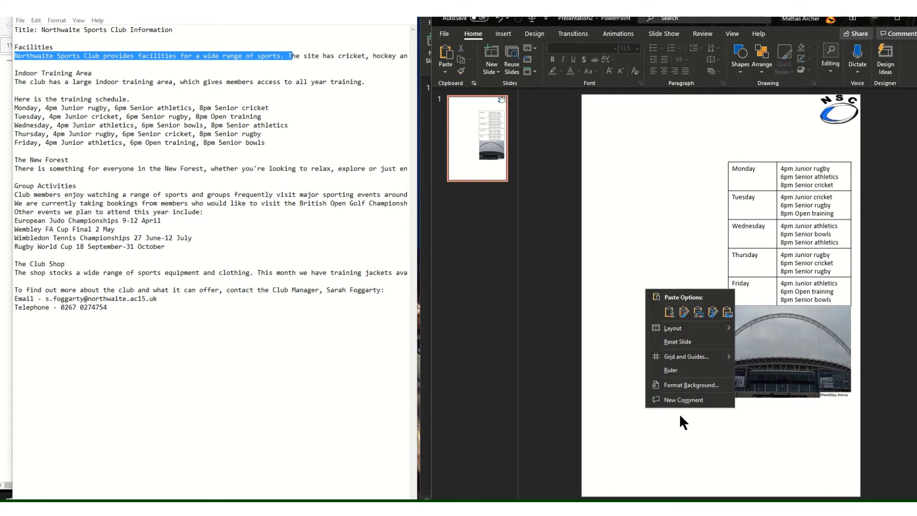
click(669, 312)
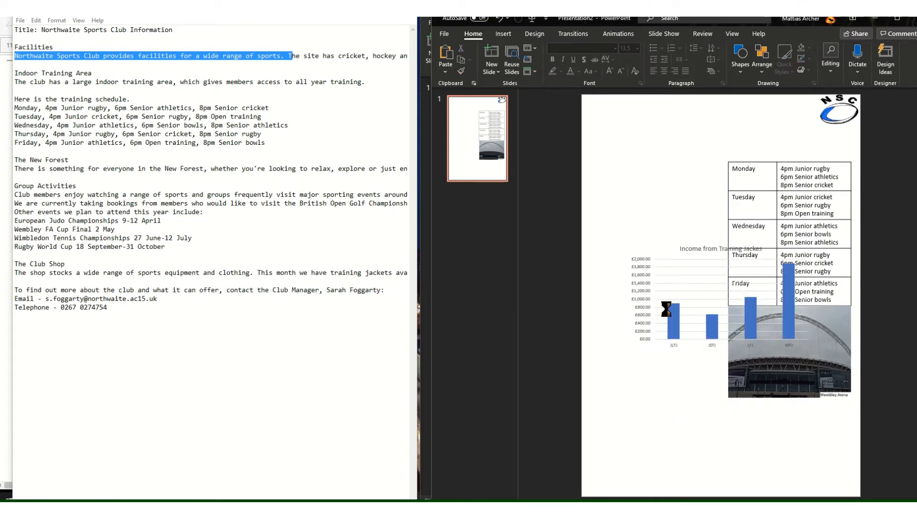
- Move the income column chart below the stadium photo and shrink it to roughly the photo's width
drag(677, 291, 640, 405)
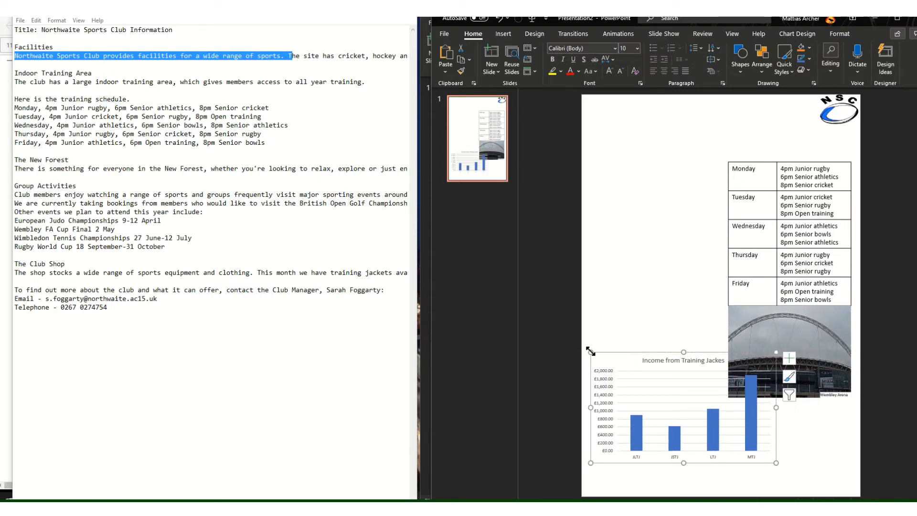
drag(591, 353, 778, 405)
drag(806, 240, 806, 232)
- Raise the schedule table closer to the logo and shift the stadium photo and income chart up to line up beneath it
drag(808, 162, 812, 141)
click(822, 313)
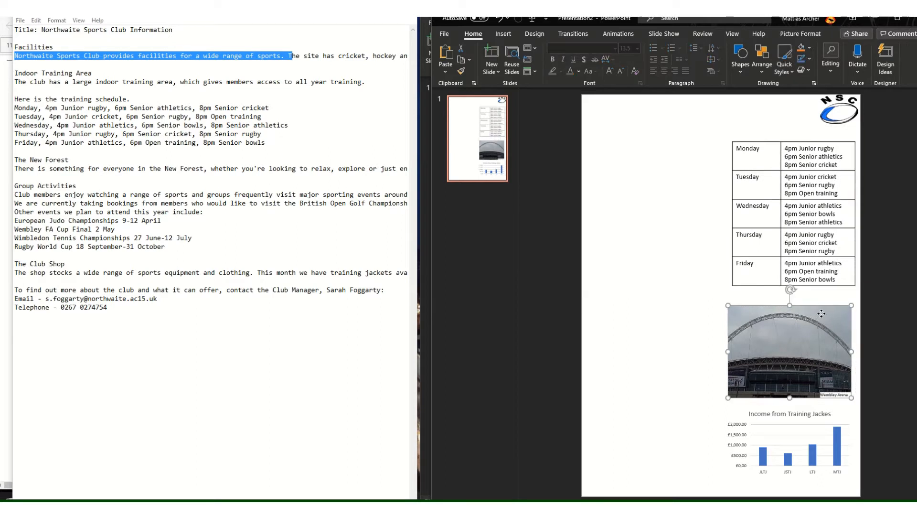
drag(821, 313, 826, 304)
click(830, 405)
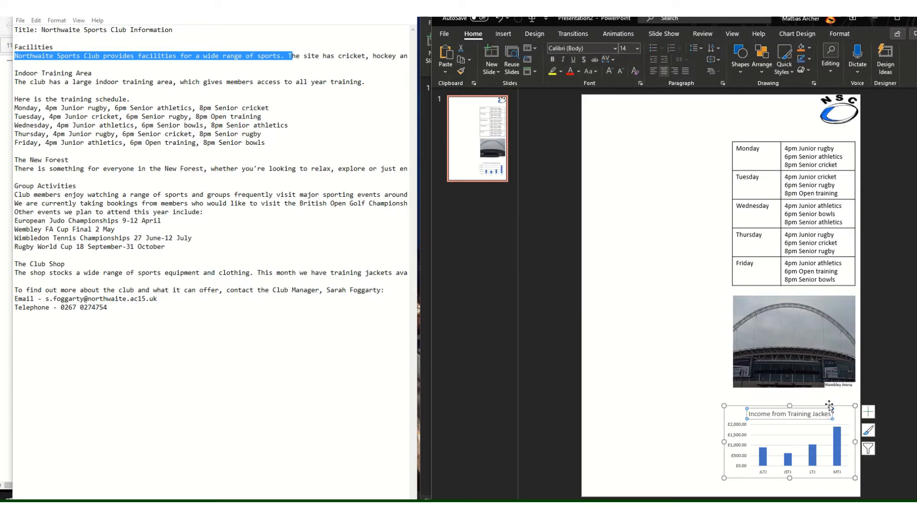
drag(830, 407, 834, 400)
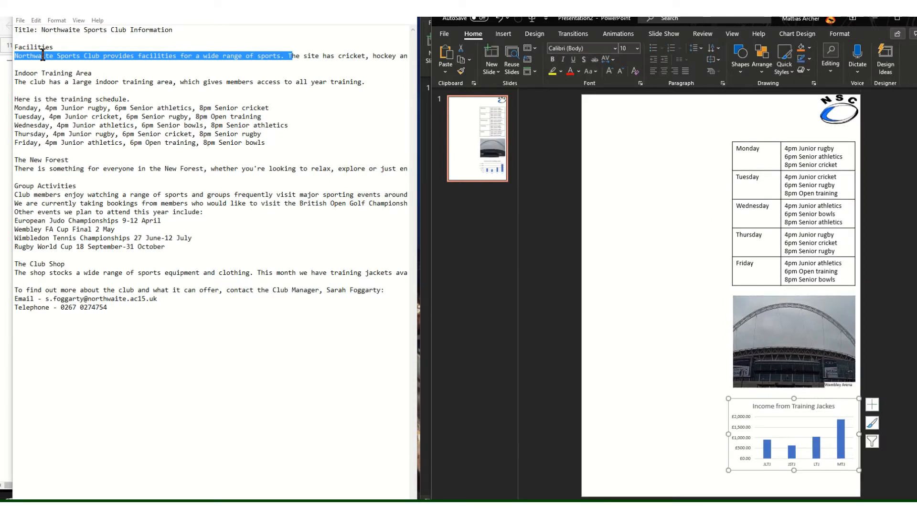
- Copy the title "Northwaite Sports Club Information" from the notes onto the slide and place it on one line across the page top
drag(40, 29, 190, 24)
right_click(169, 33)
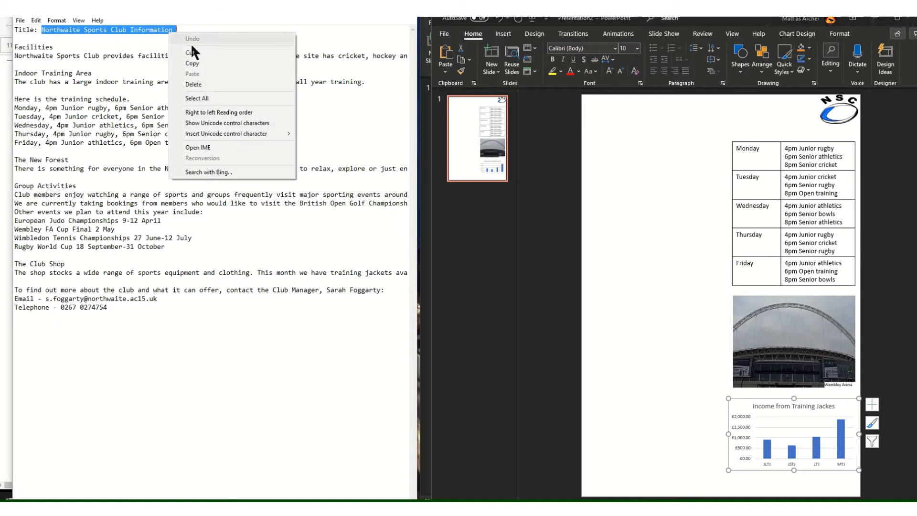
click(196, 64)
right_click(648, 138)
click(673, 162)
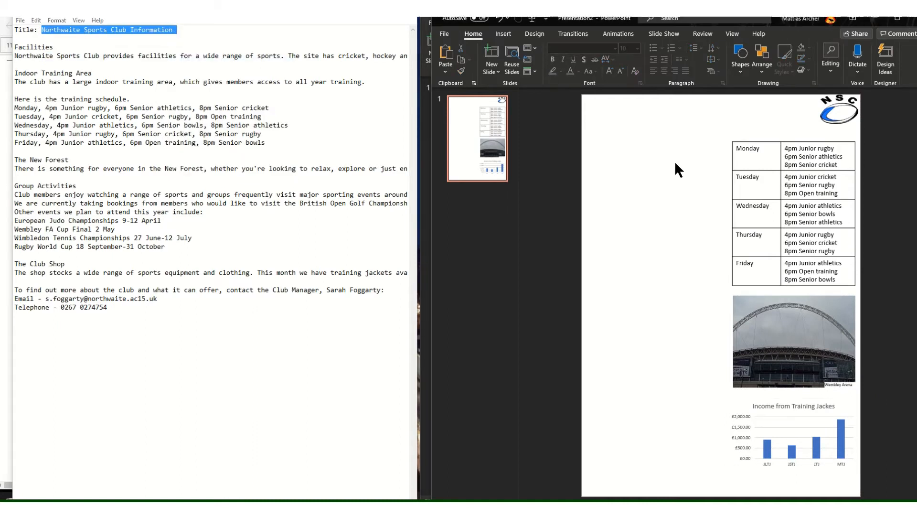
drag(700, 280, 637, 96)
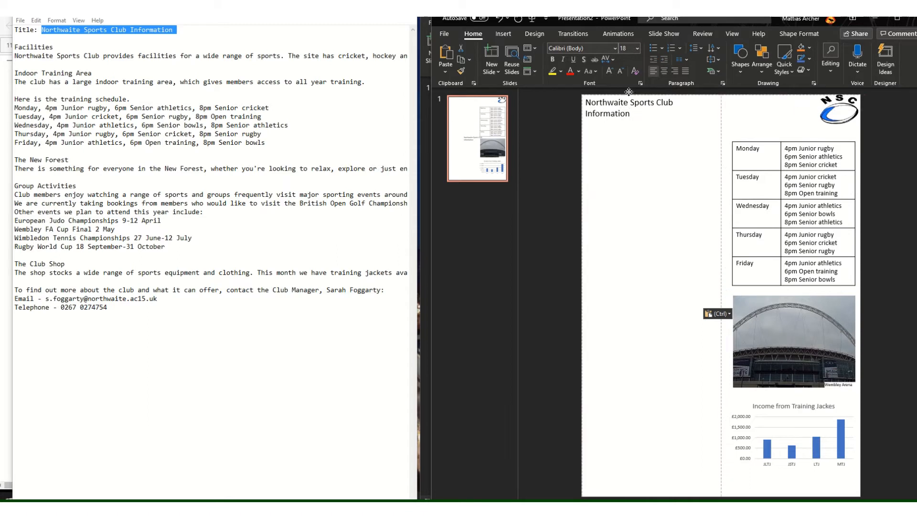
drag(727, 107, 857, 105)
- Copy the Facilities heading and paragraph from the notes, paste them onto the slide and position them below the title
click(63, 102)
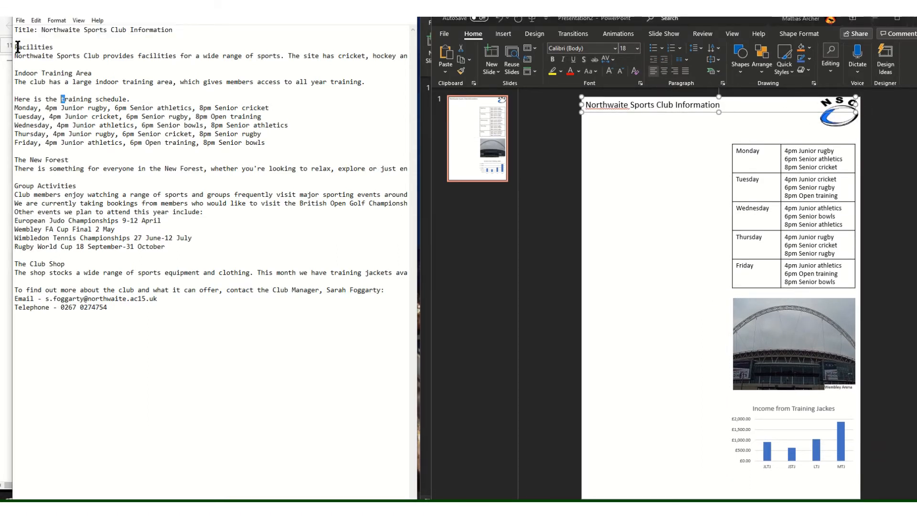
drag(15, 47, 188, 62)
right_click(28, 46)
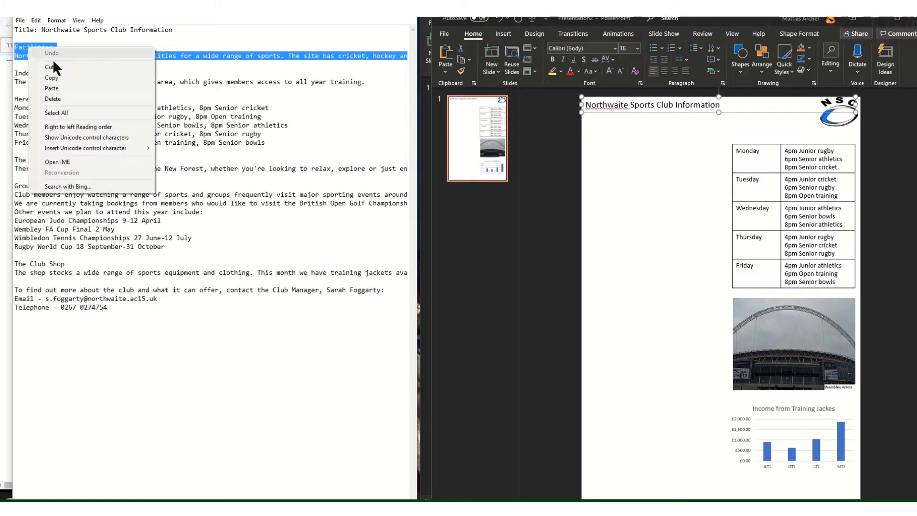
click(53, 77)
right_click(602, 142)
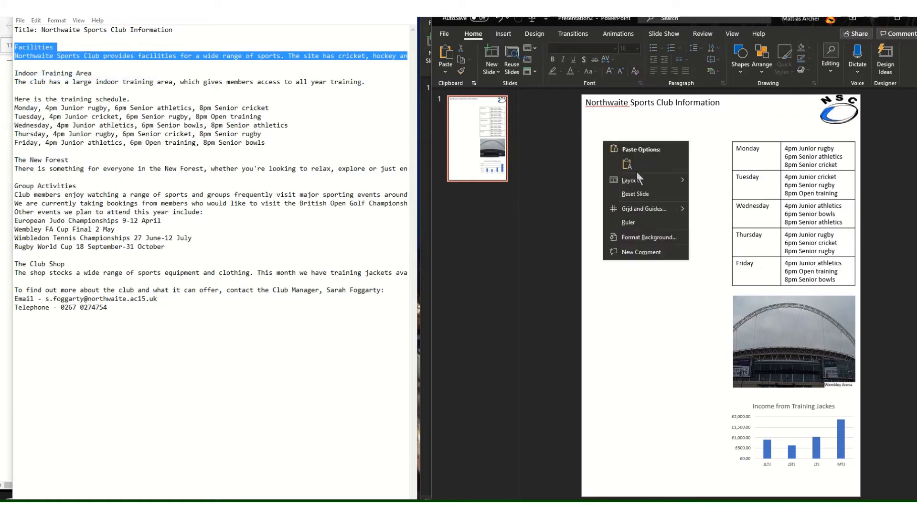
click(630, 168)
drag(703, 216, 663, 273)
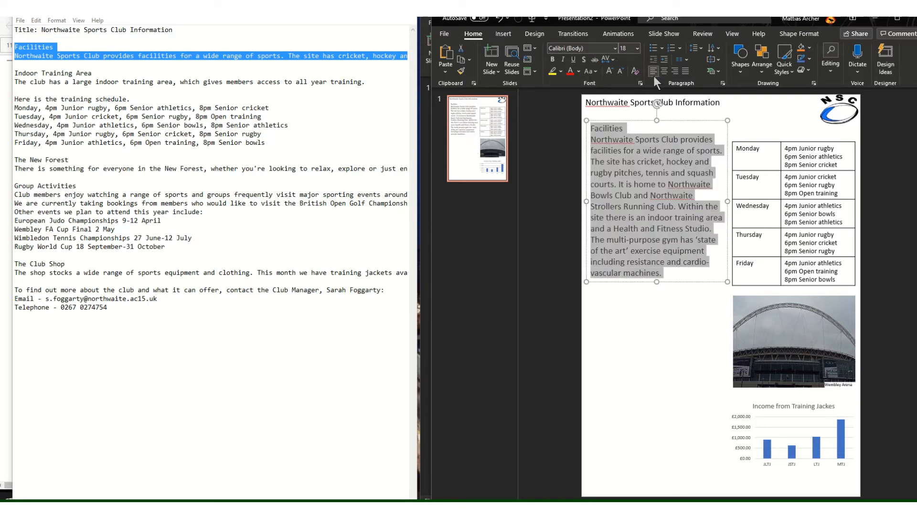
- Reduce the Facilities text to 12 pt
click(621, 71)
click(618, 71)
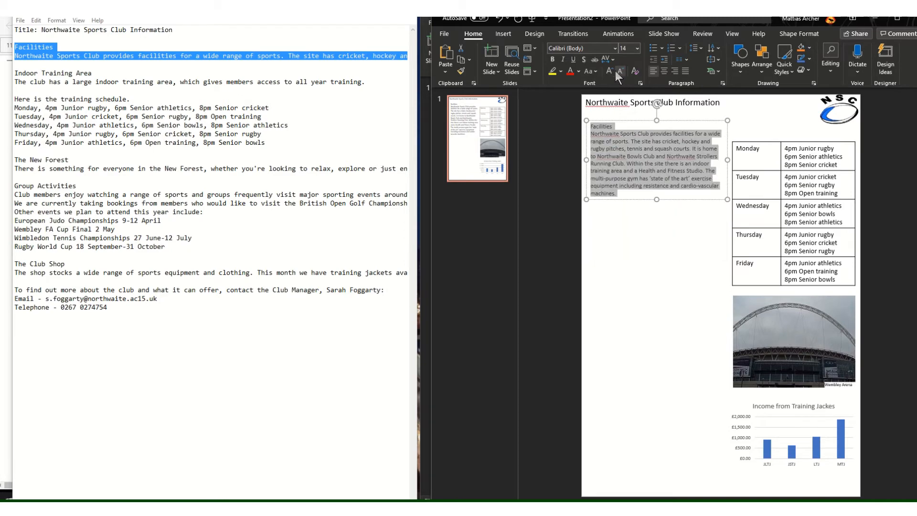
click(664, 251)
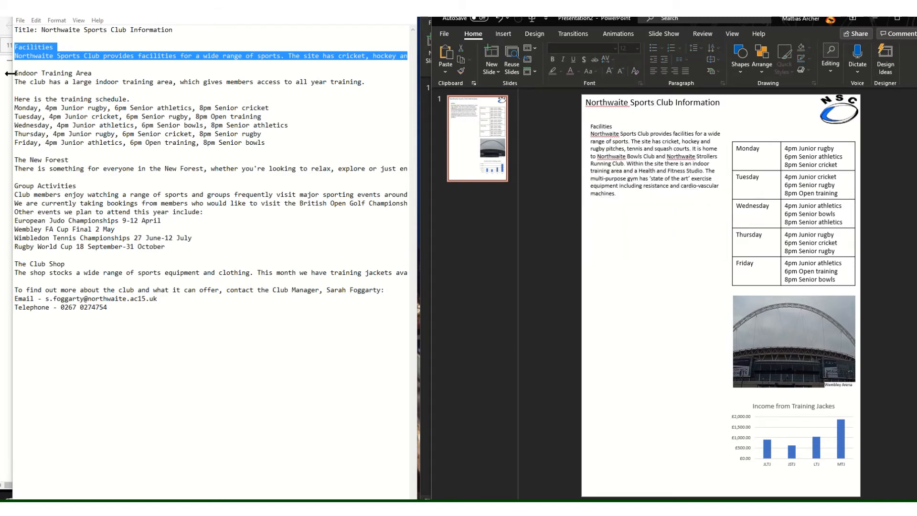
- Copy the Indoor Training Area section from the notes to the slide and place it directly under the Facilities text
drag(10, 73, 359, 87)
right_click(235, 86)
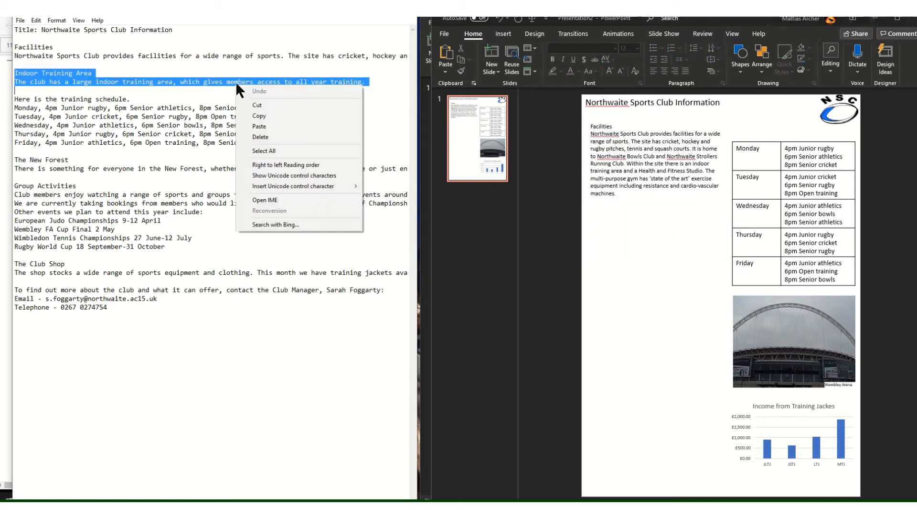
click(268, 113)
right_click(669, 239)
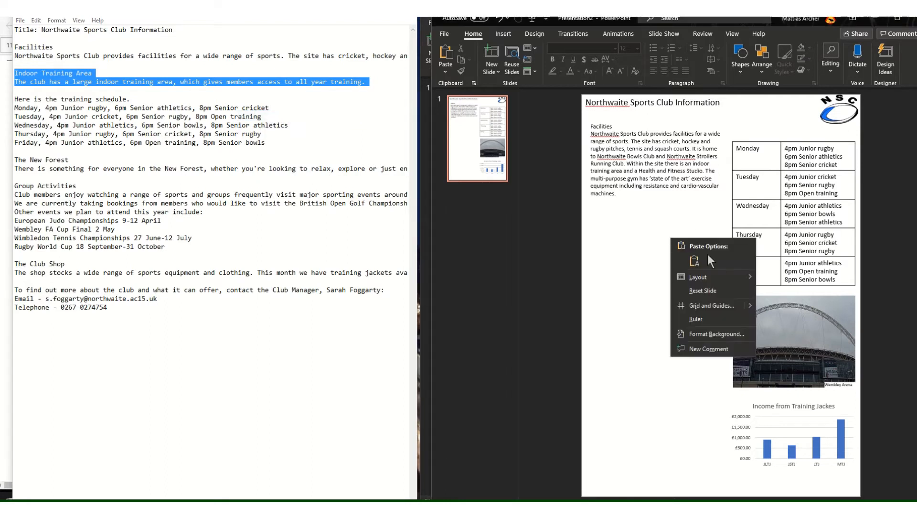
click(695, 259)
drag(697, 274, 635, 210)
- Apply the Facilities text's formatting to the Indoor Training Area text with Format Painter
drag(617, 148, 643, 156)
click(750, 137)
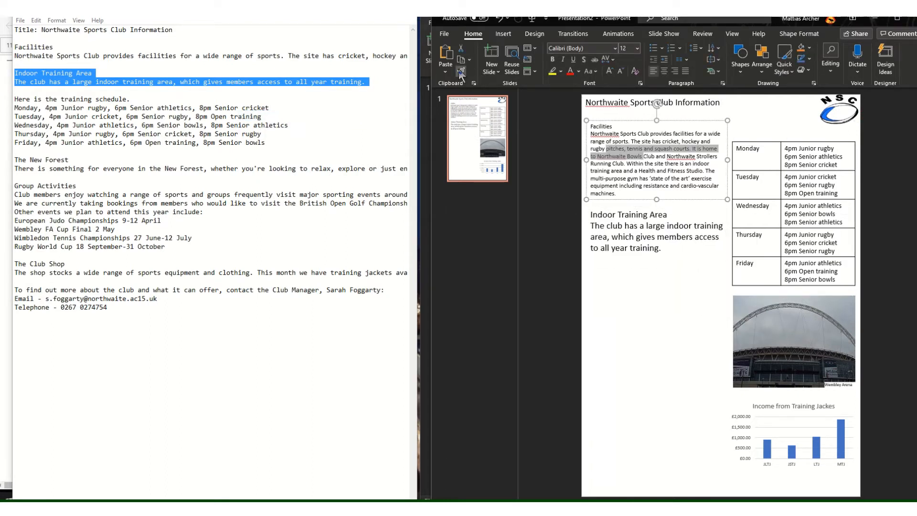
drag(591, 215, 674, 258)
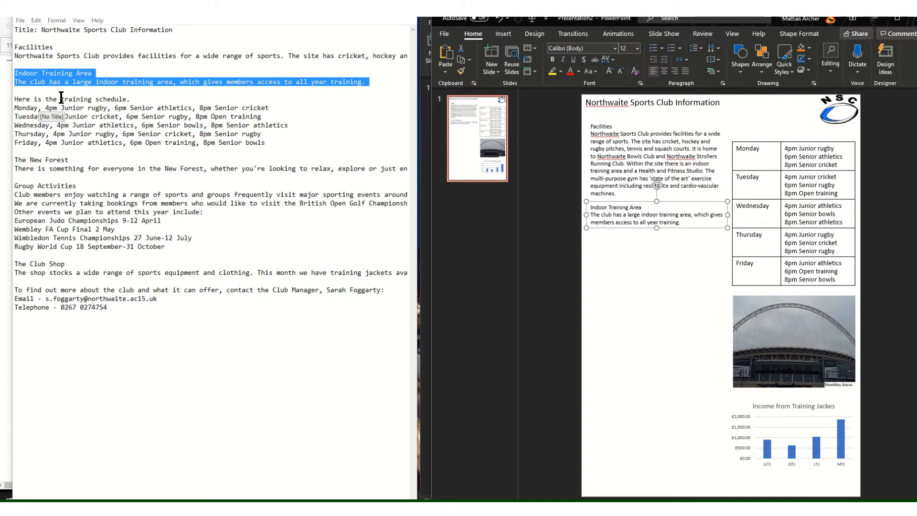
- Copy the words "training schedule." from the notes and paste them onto the slide as a separate text box
drag(61, 99, 129, 99)
right_click(120, 101)
click(149, 126)
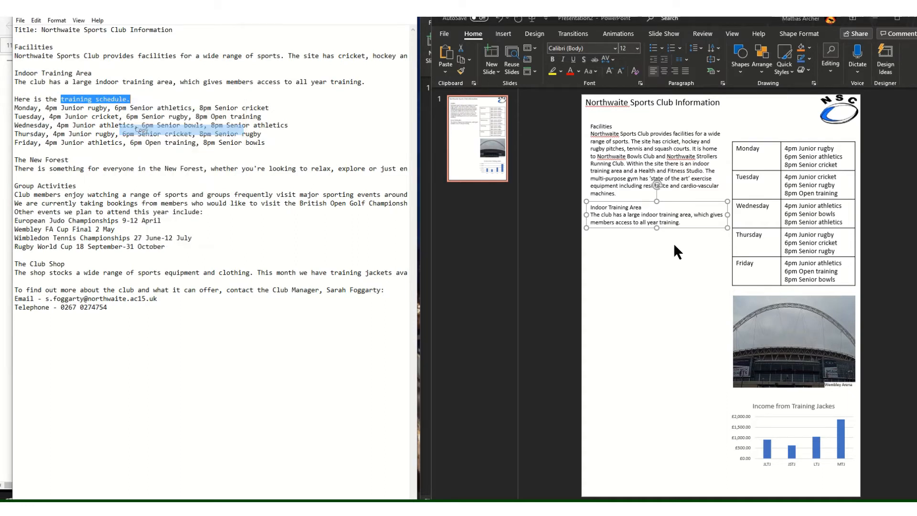
right_click(647, 279)
click(674, 301)
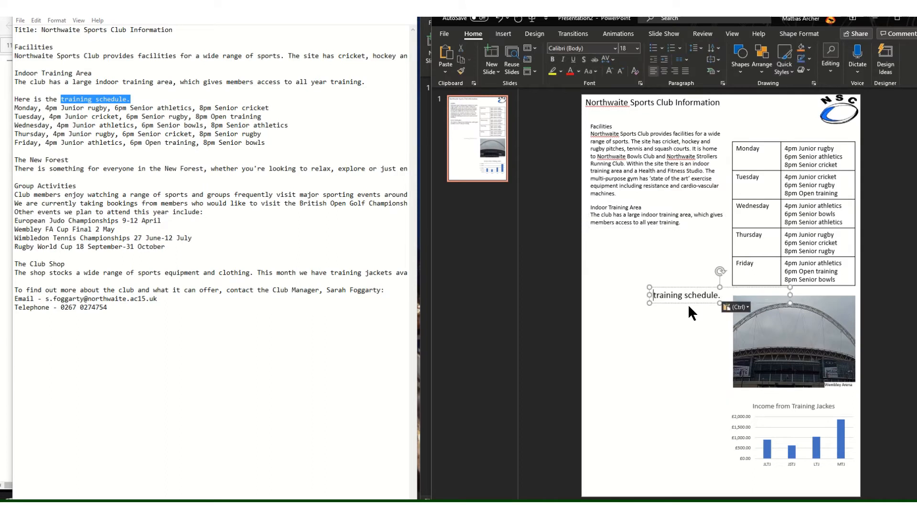
- Place the schedule heading above the table, fit its box to the table's width and capitalise it as "Training schedule."
drag(690, 289, 733, 134)
drag(891, 132, 851, 133)
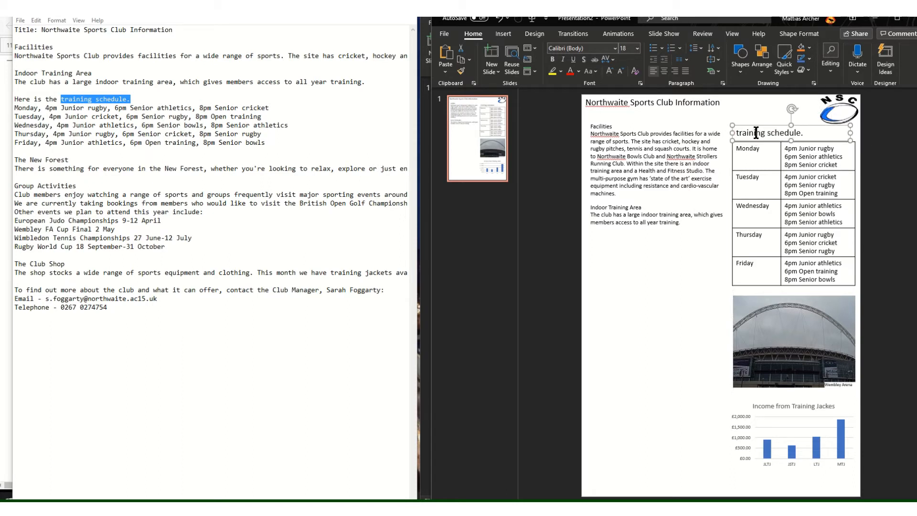
drag(851, 133, 856, 133)
key(Delete)
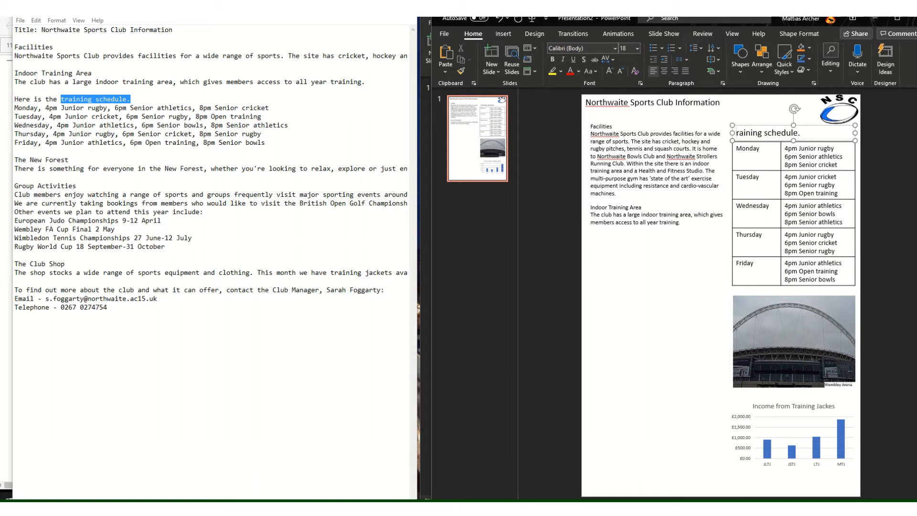
text(T)
drag(15, 160, 21, 172)
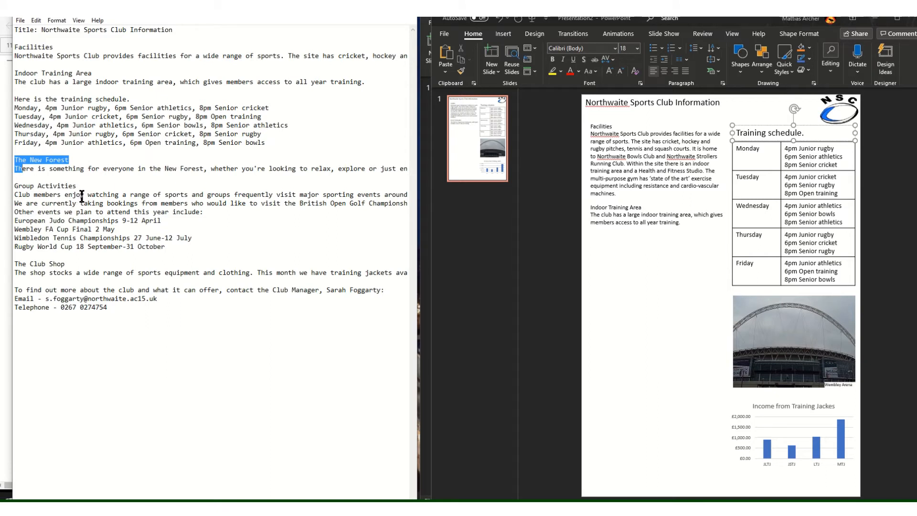
scroll(82, 196, right, 2)
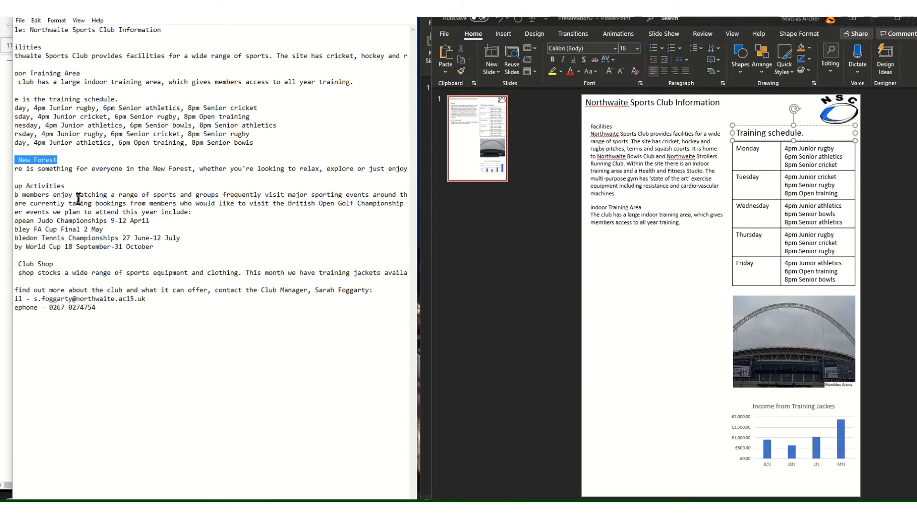
scroll(24, 189, left, 2)
- Copy the whole Group Activities section, including the event list, from the notes and paste it onto the slide
drag(15, 186, 207, 248)
right_click(66, 200)
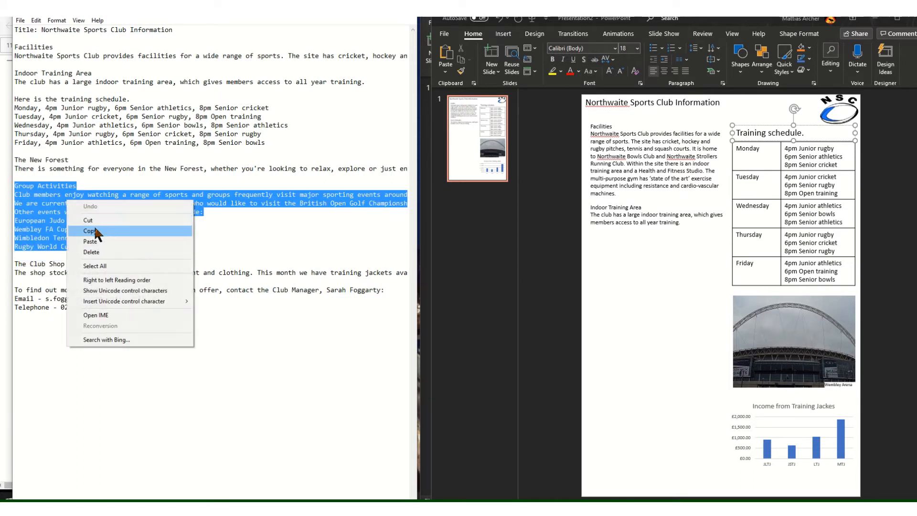
click(93, 226)
click(610, 351)
right_click(614, 362)
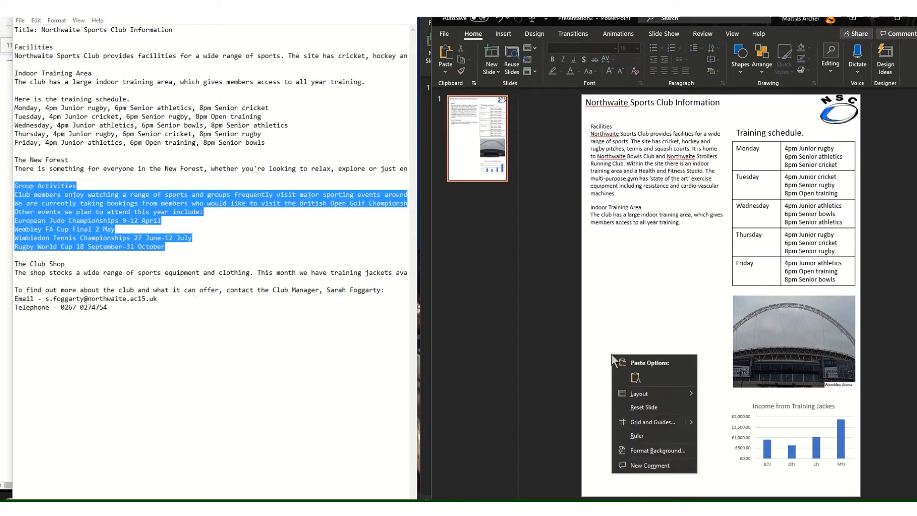
click(635, 377)
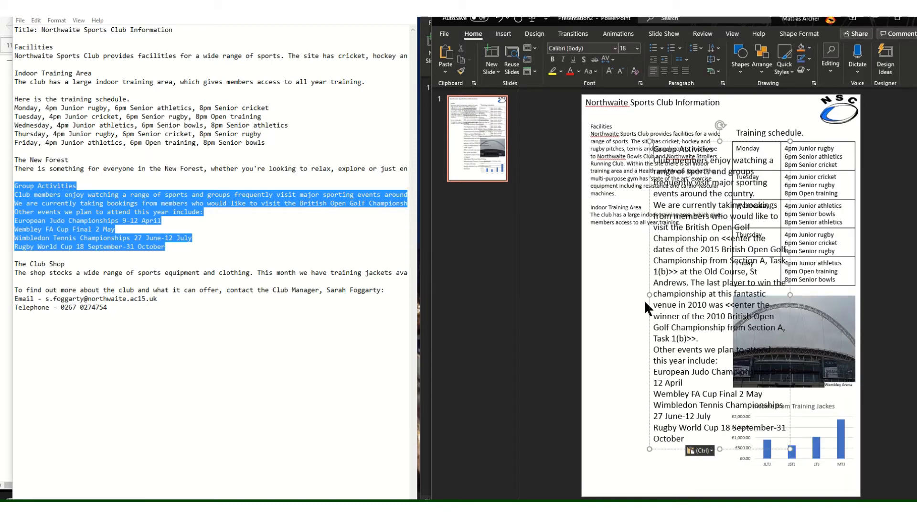
- Widen the Group Activities box to the page's left edge, try to apply the Facilities formatting, and move it below Indoor Training Area
drag(646, 293, 581, 293)
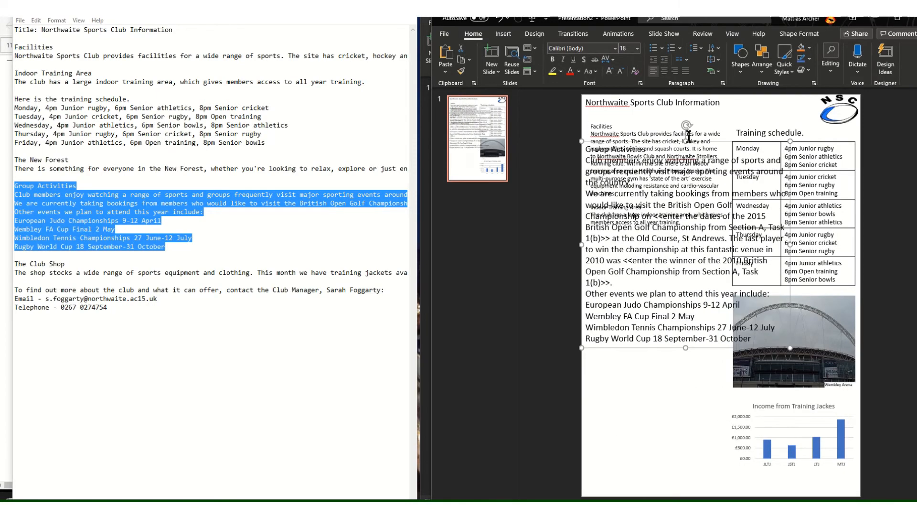
drag(695, 134, 721, 134)
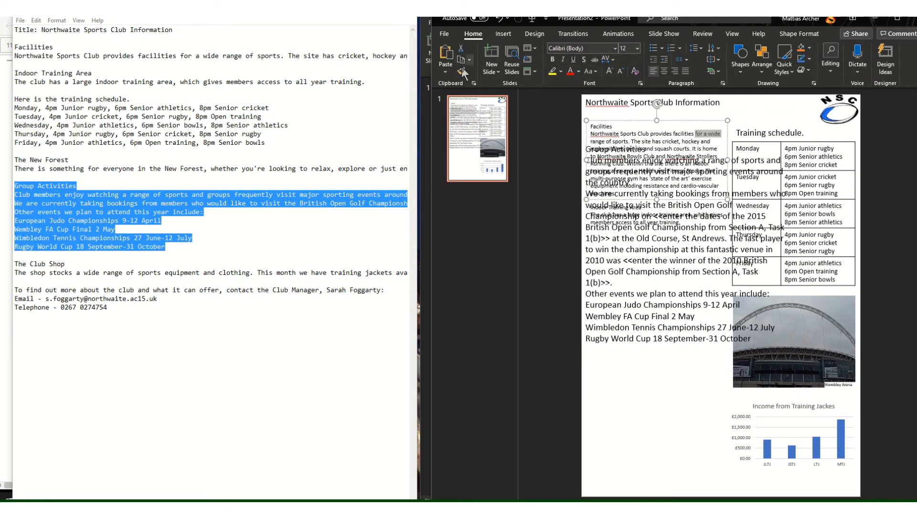
drag(590, 152, 752, 340)
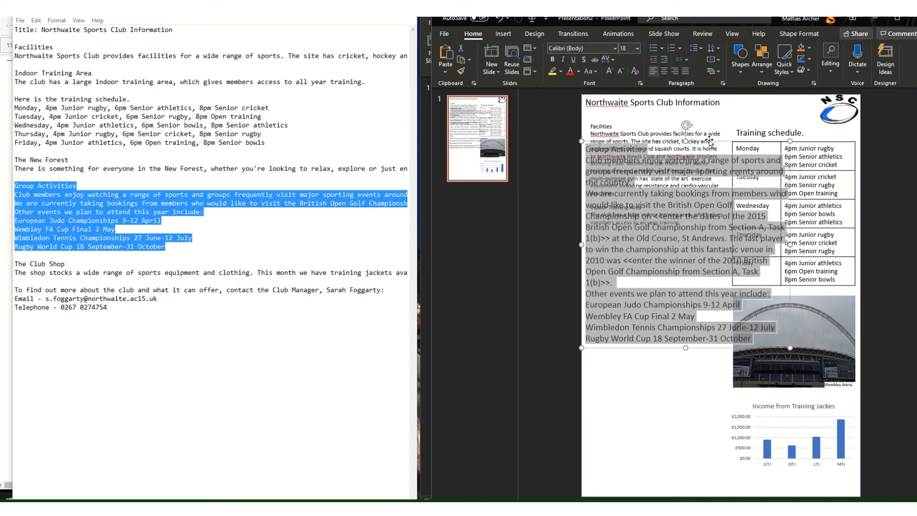
drag(709, 142, 709, 265)
- Apply the Facilities text's formatting to the Group Activities text and fit its box into the left column under Indoor Training Area
drag(622, 174, 665, 174)
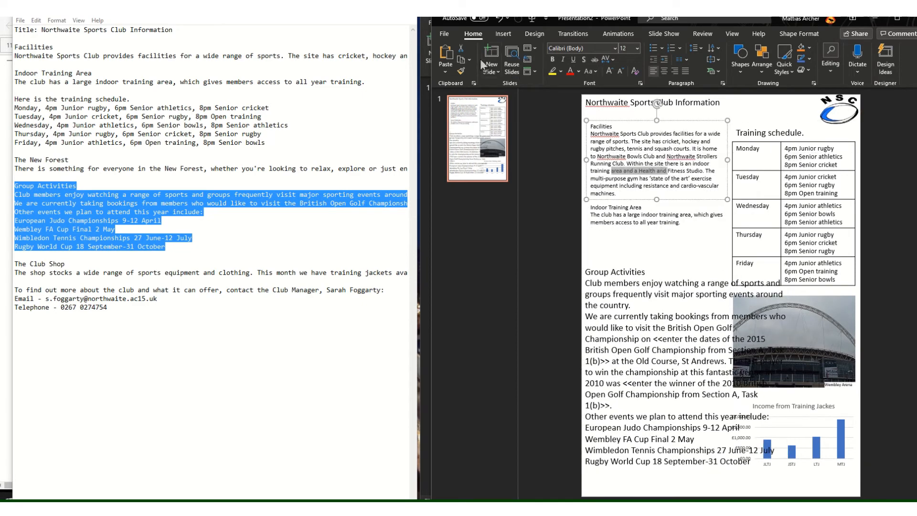
mouse_move(587, 273)
mouse_down()
mouse_move(675, 385)
mouse_move(757, 461)
mouse_up()
drag(694, 266, 695, 228)
drag(791, 282, 729, 275)
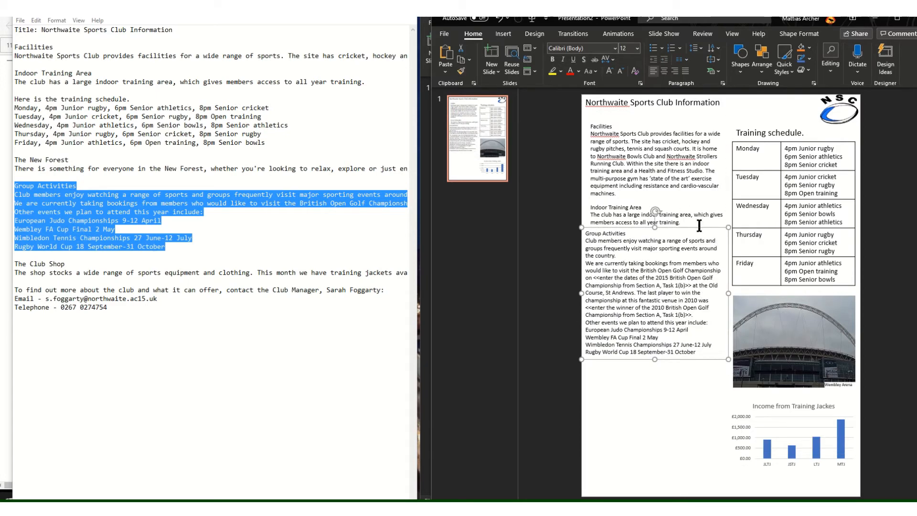
drag(700, 225, 701, 231)
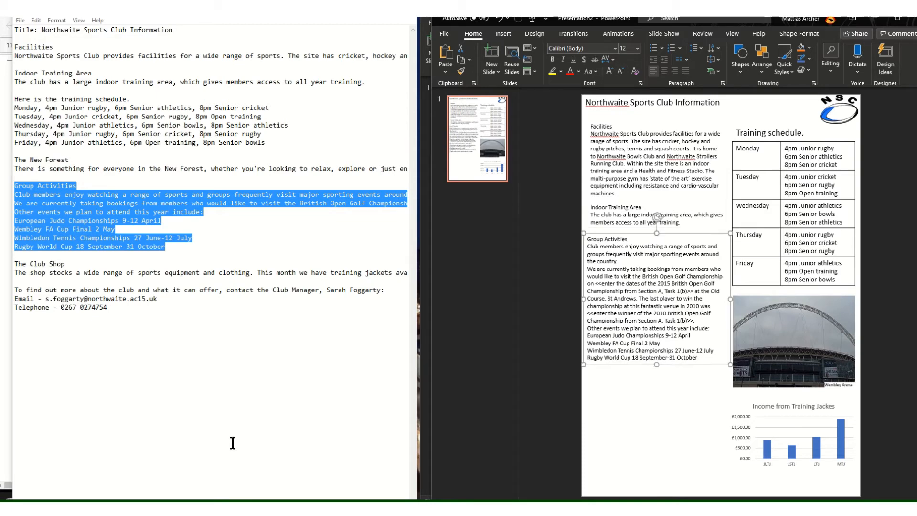
- Open the responses document and replace the 2015 championship dates placeholder in Group Activities with "Thursday 16th July, ending on Monday 20th July."
click(280, 493)
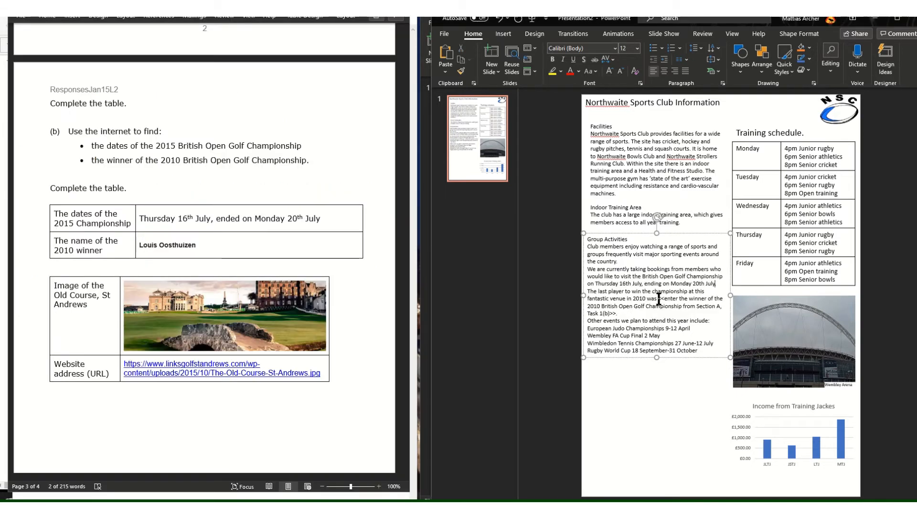
drag(658, 298, 632, 313)
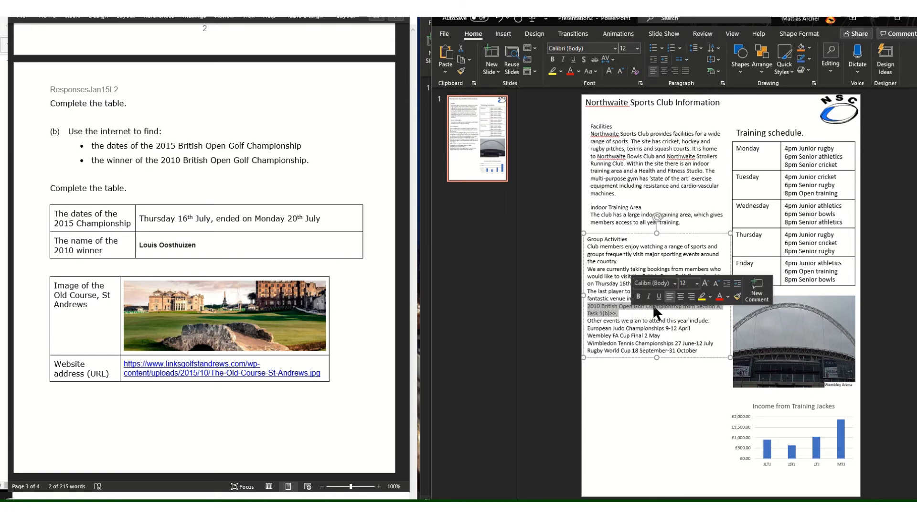
right_click(655, 308)
click(684, 325)
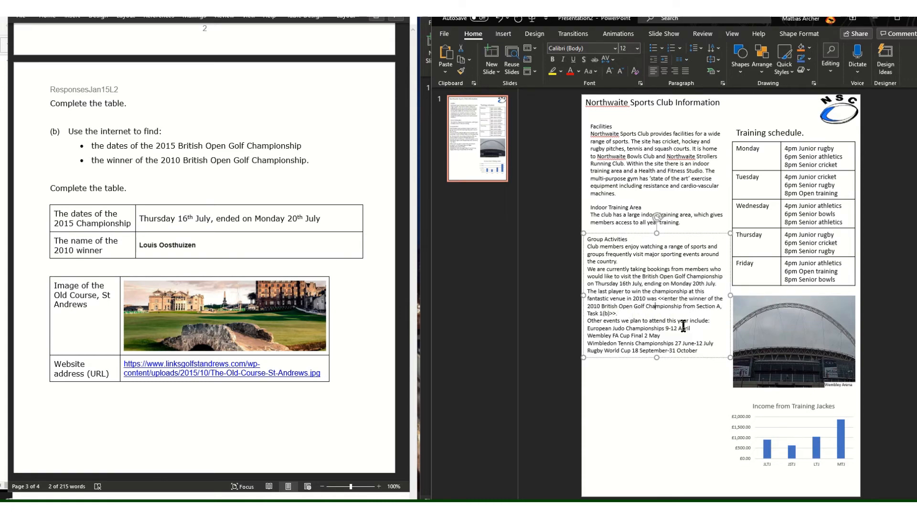
- Copy the 2010 winner's name from the responses table and paste it as plain text over the winner placeholder in Group Activities
triple_click(140, 246)
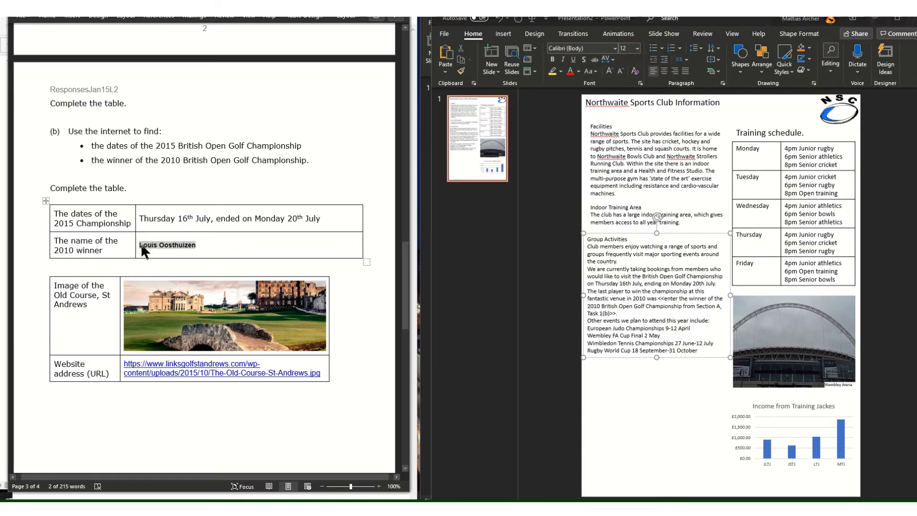
right_click(154, 250)
click(172, 266)
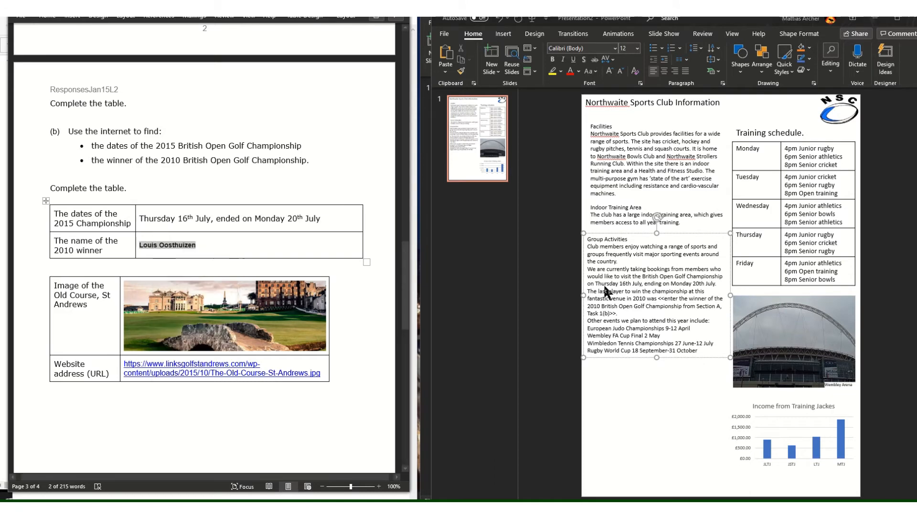
click(662, 300)
drag(659, 299, 620, 313)
right_click(666, 311)
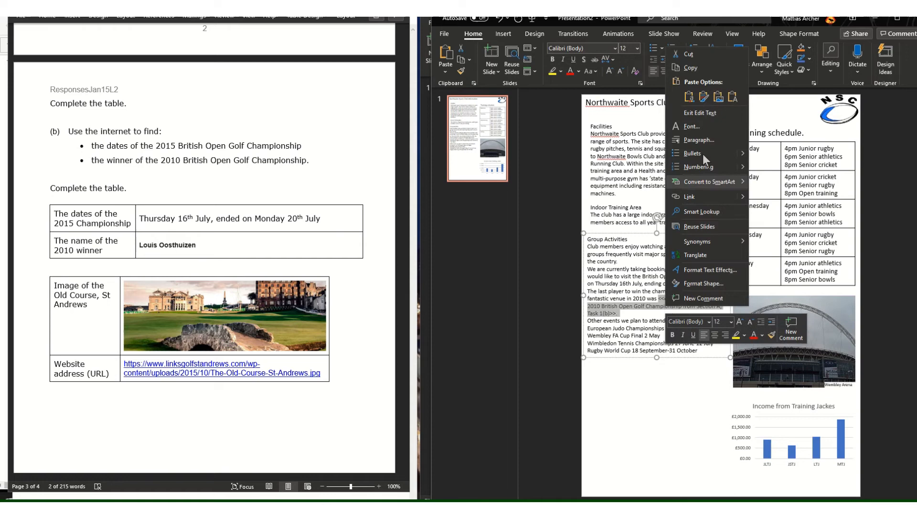
click(732, 97)
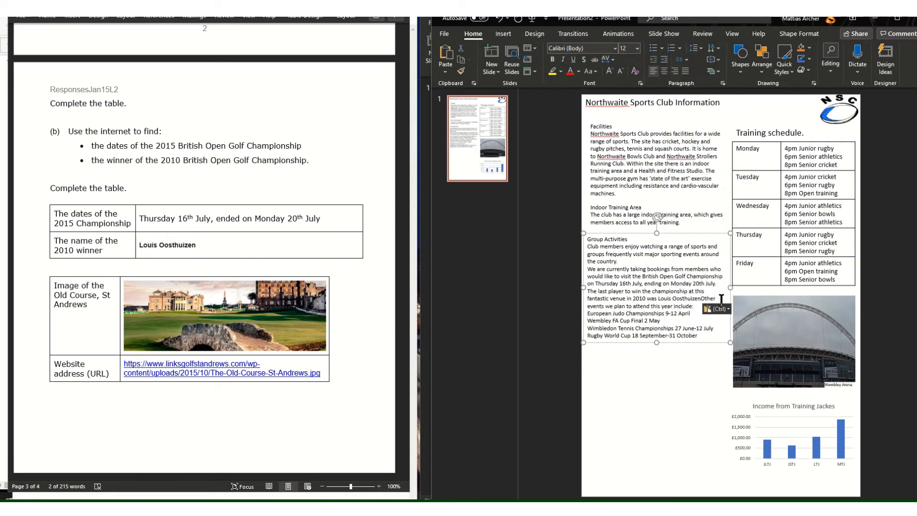
- End the 2010 winner sentence with a full stop and leave a blank line before "Other events we plan to attend this year include:"
text(.)
key(Return)
key(Return)
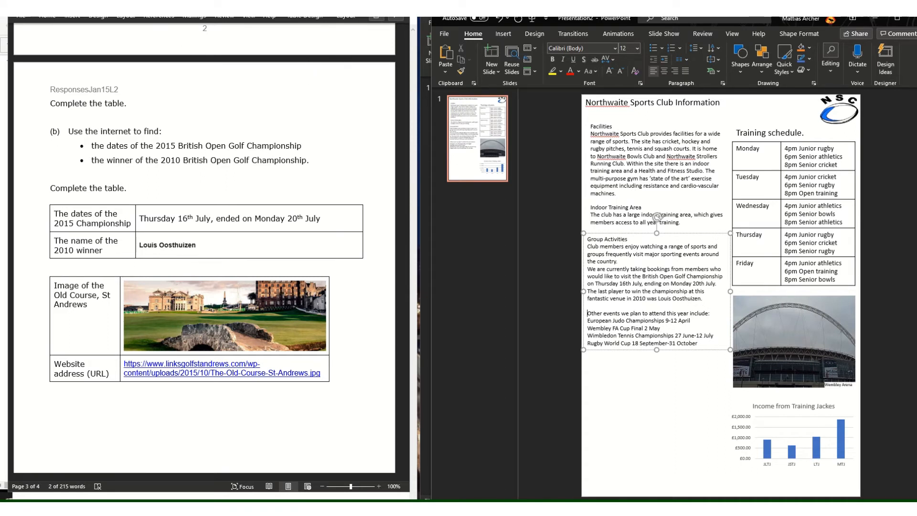
- Copy The Club Shop section from the notes, paste it onto the slide and move its box below Group Activities
click(356, 5)
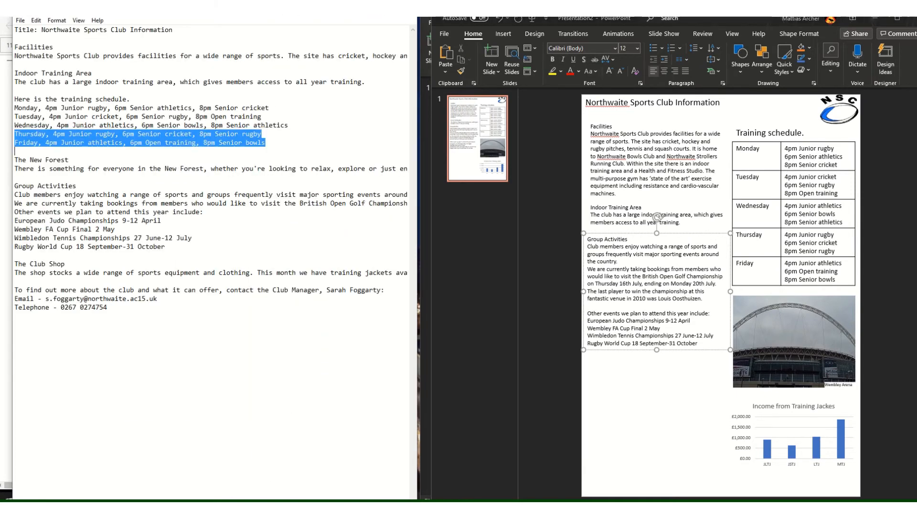
drag(61, 221, 53, 229)
drag(13, 265, 21, 282)
right_click(25, 269)
click(57, 302)
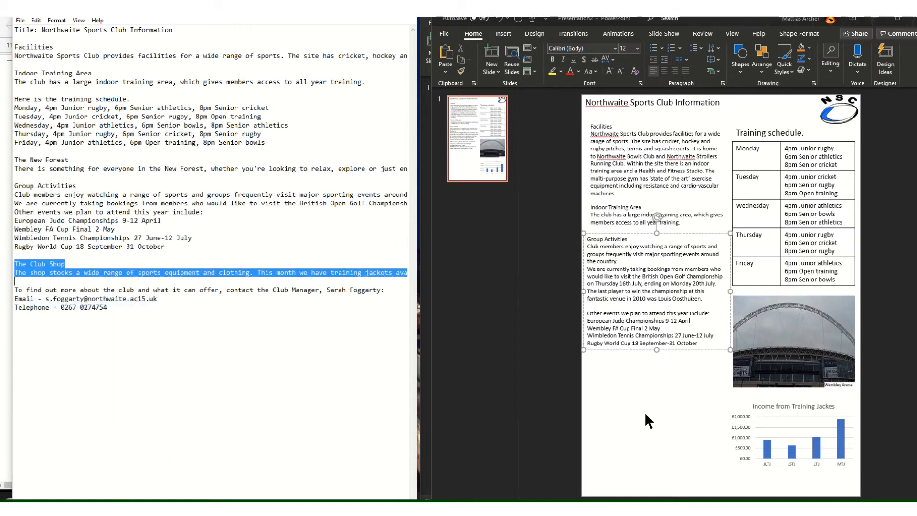
right_click(616, 401)
click(642, 307)
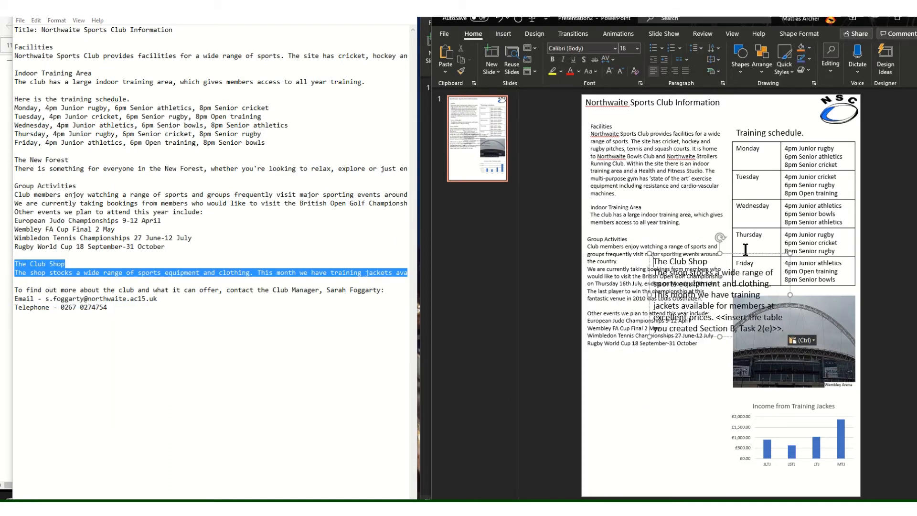
drag(757, 256, 696, 362)
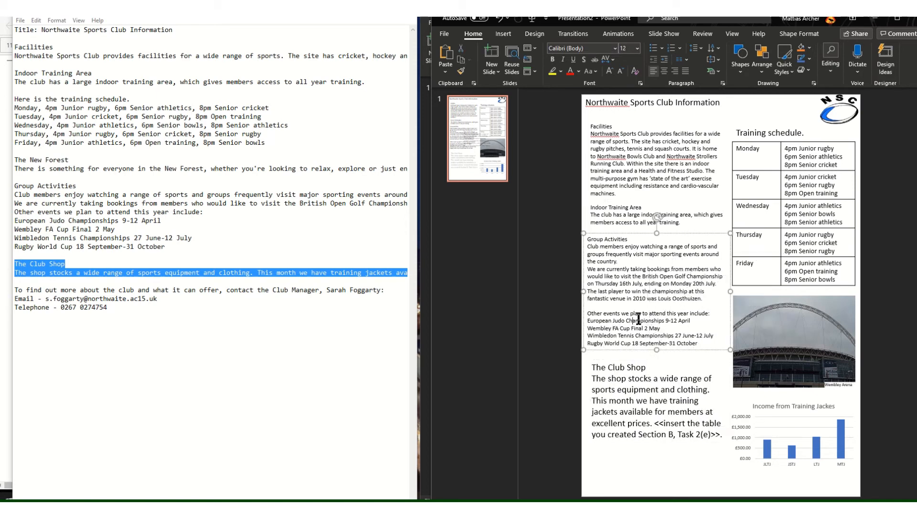
- Apply the Group Activities text's formatting to The Club Shop text and delete its placeholder for the Section B, Task 2(e) table
click(462, 71)
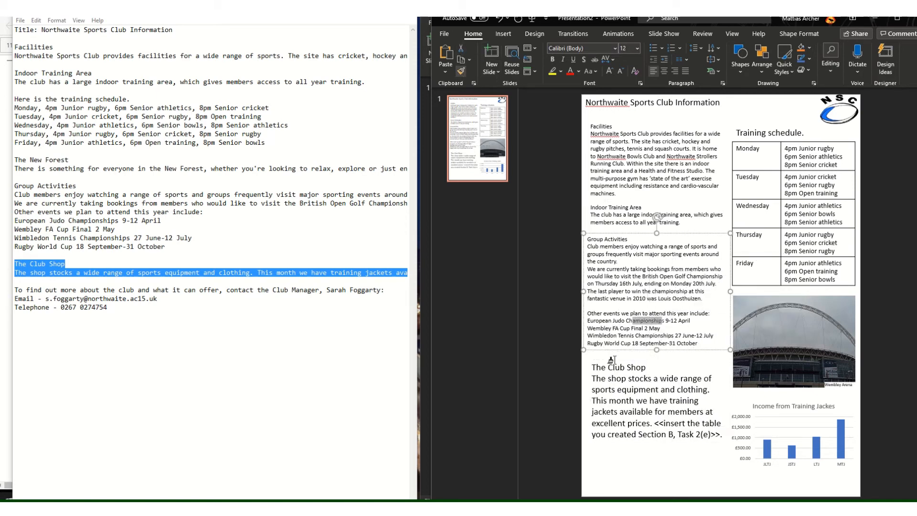
mouse_move(590, 368)
mouse_down()
mouse_move(719, 424)
mouse_move(725, 436)
mouse_up()
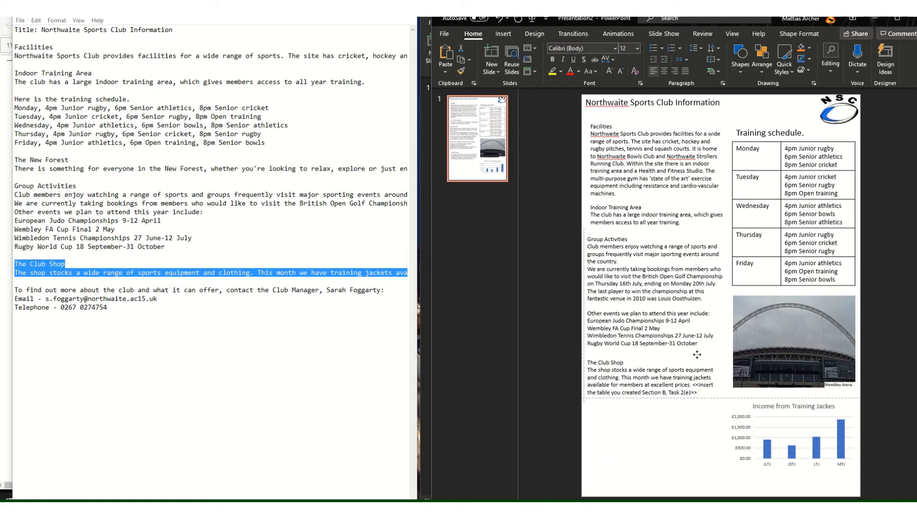
click(697, 383)
drag(693, 384, 698, 393)
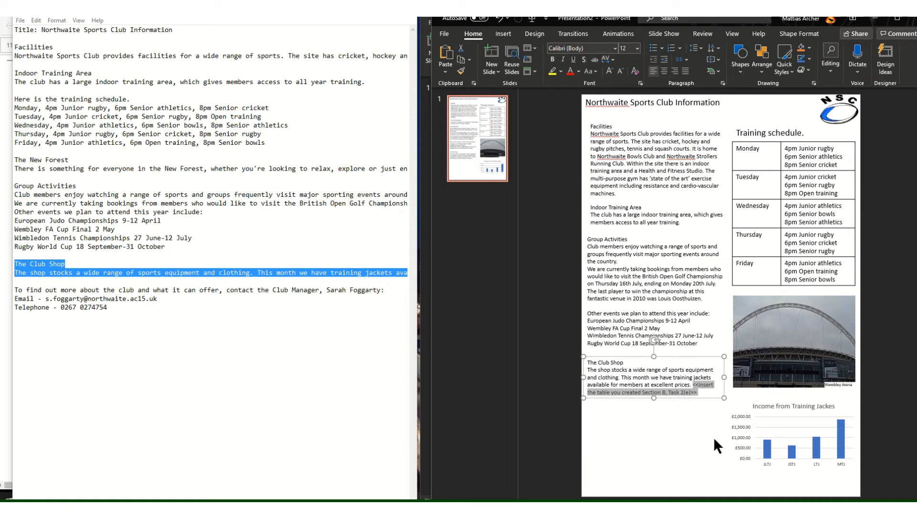
key(BackSpace)
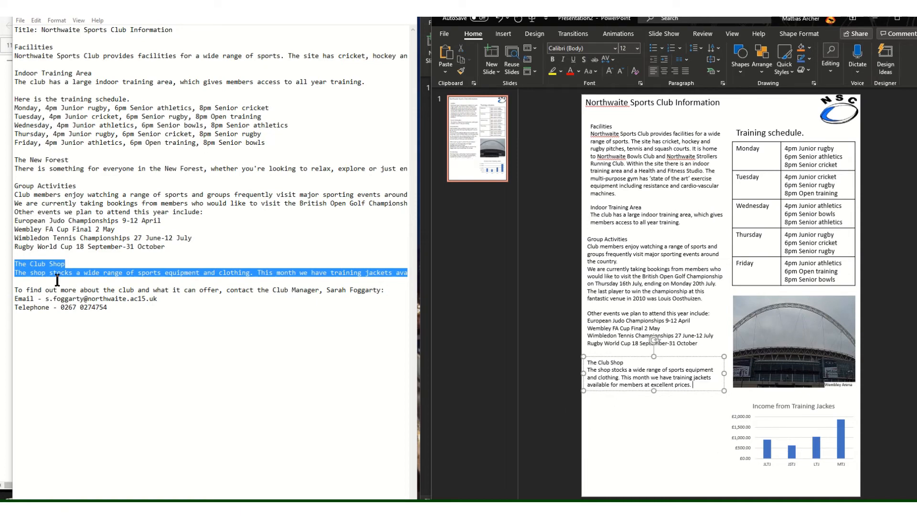
- Copy the Club Manager's contact details from the notes, paste them onto the slide and move their box below The Club Shop
mouse_move(19, 289)
mouse_down()
mouse_move(123, 310)
mouse_move(15, 289)
mouse_up()
right_click(37, 298)
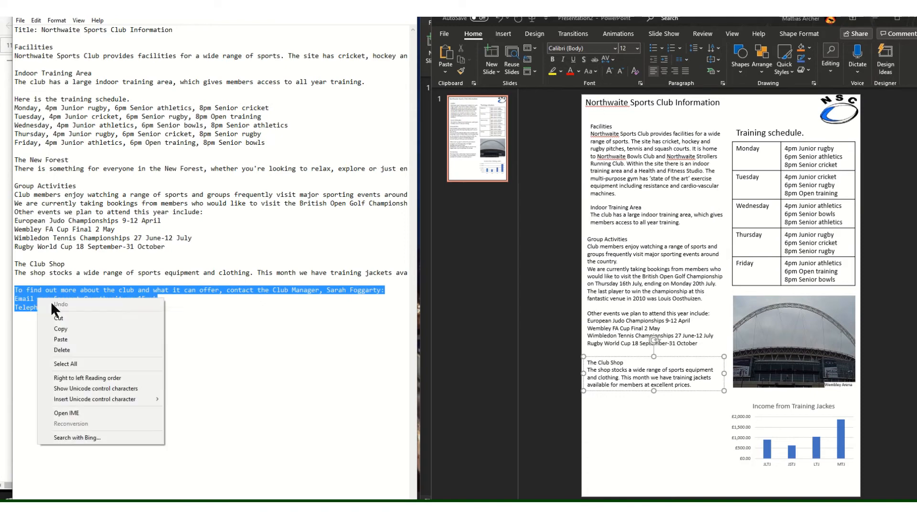
click(65, 328)
right_click(703, 446)
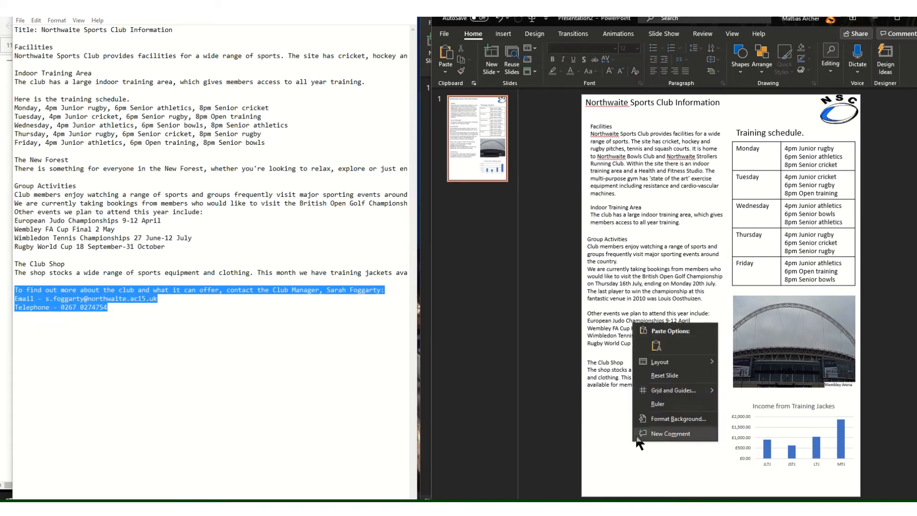
click(657, 350)
drag(737, 257, 677, 414)
- Apply The Club Shop text's formatting to the contact details and place their box near the foot of the left column
drag(611, 364, 648, 371)
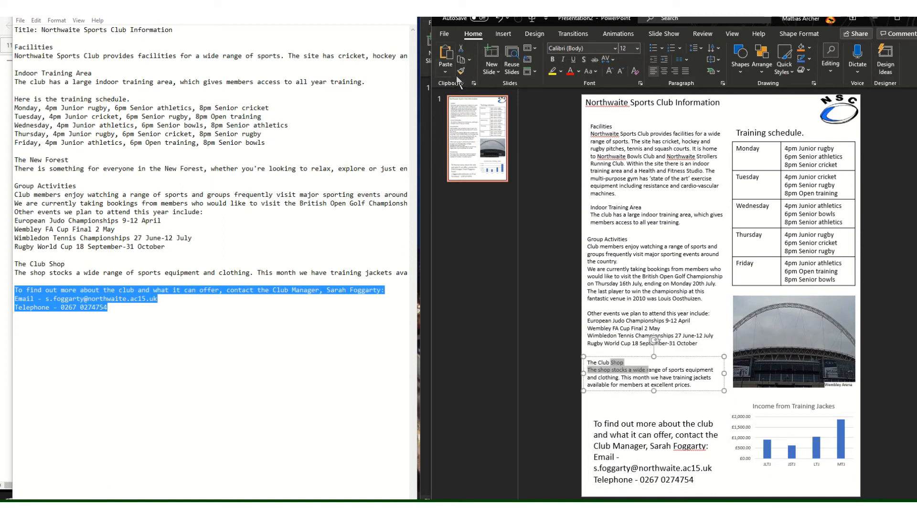
drag(591, 423, 599, 412)
drag(607, 376, 628, 376)
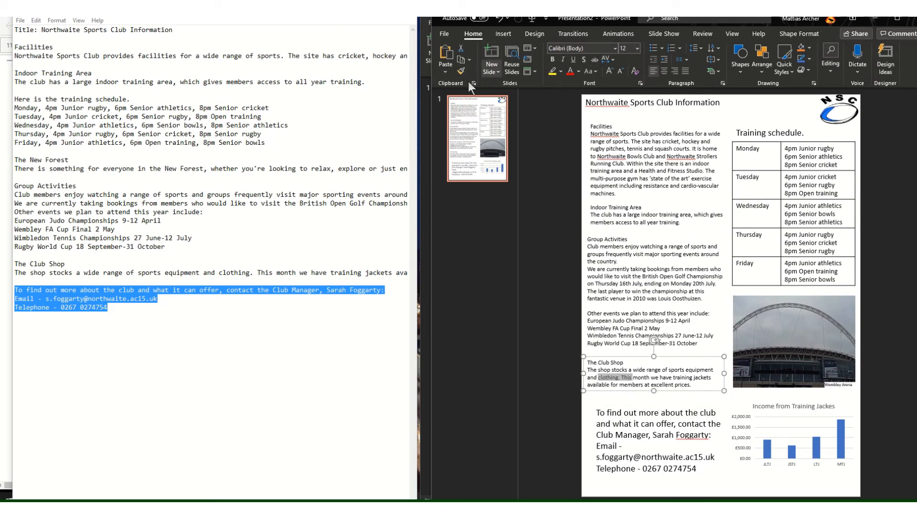
drag(593, 414, 643, 384)
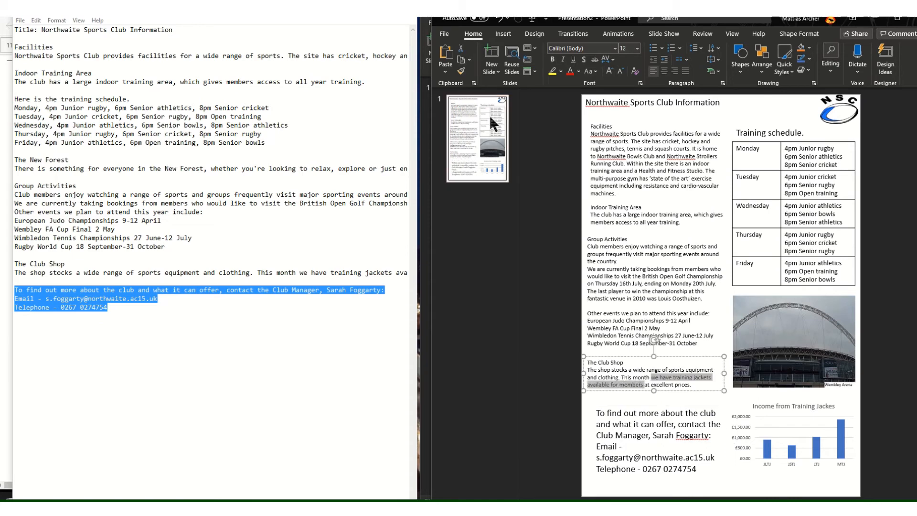
click(461, 72)
drag(593, 414, 705, 476)
drag(708, 406, 700, 438)
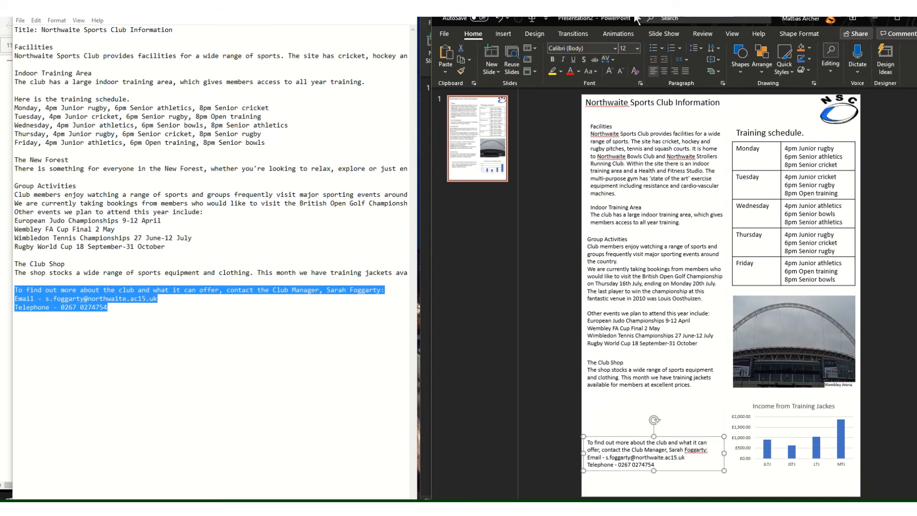
- Add a slide footer containing the author's full name, apply it to all slides and move it under the sales chart
click(501, 34)
click(791, 72)
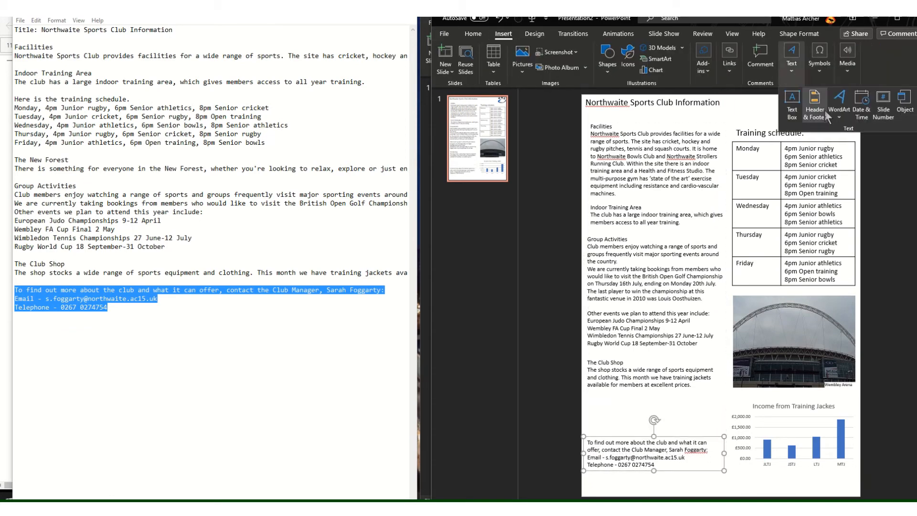
click(806, 120)
click(549, 294)
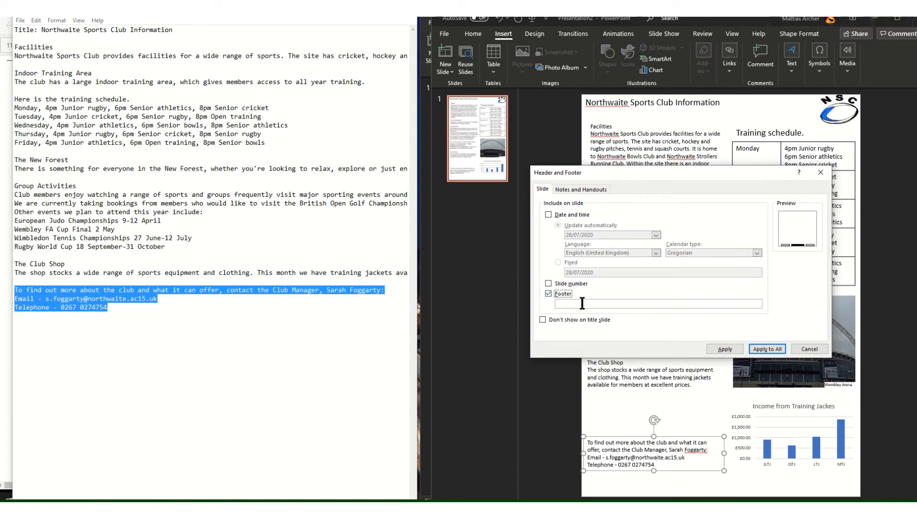
text(Gulliver Bowman)
click(767, 349)
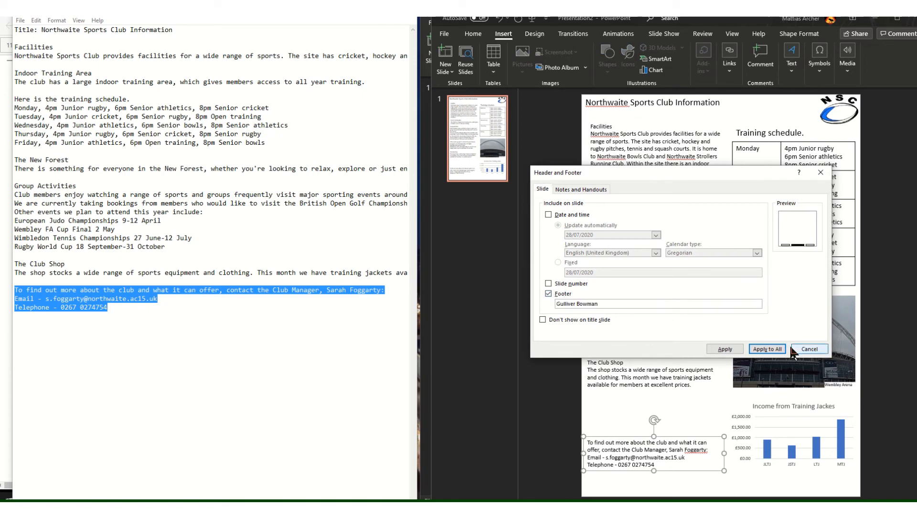
click(731, 478)
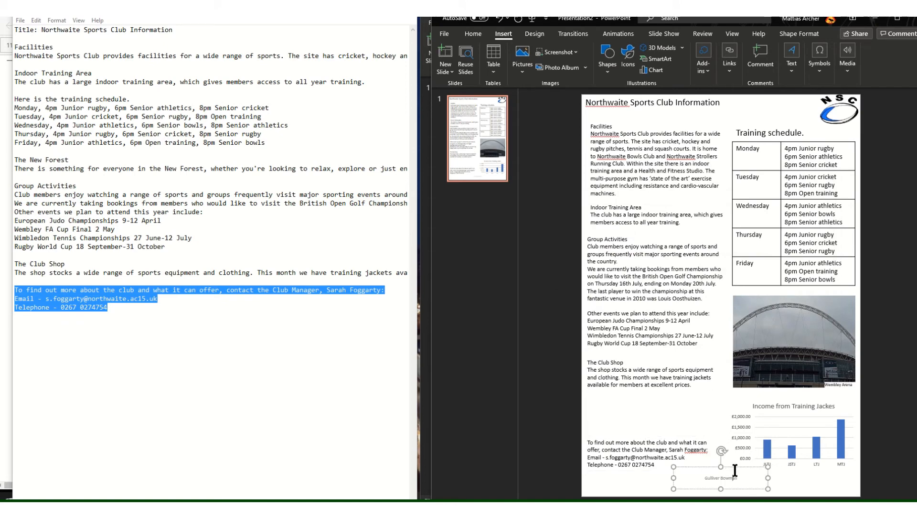
drag(739, 468, 815, 473)
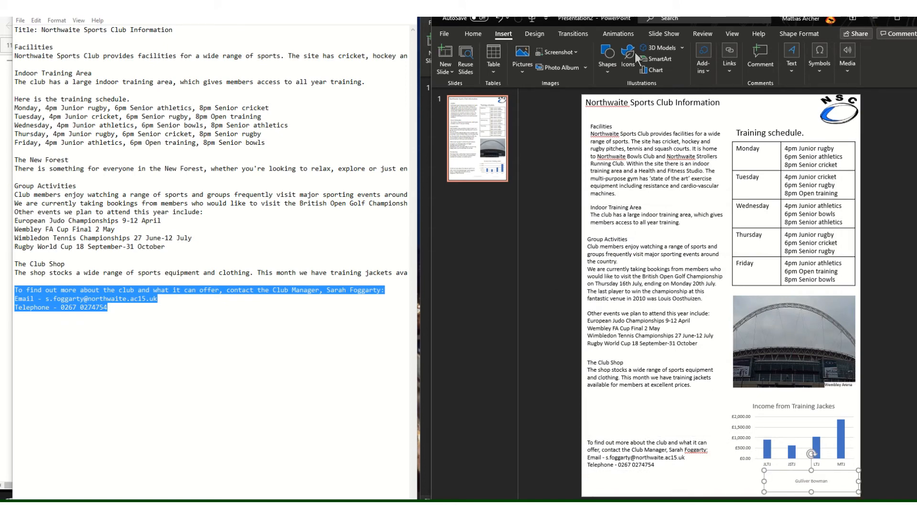
- Space out the left column by lowering the Group Activities and The Club Shop boxes and nudging the contact details up
drag(662, 233, 662, 245)
drag(653, 390, 650, 398)
drag(652, 442, 673, 440)
click(672, 385)
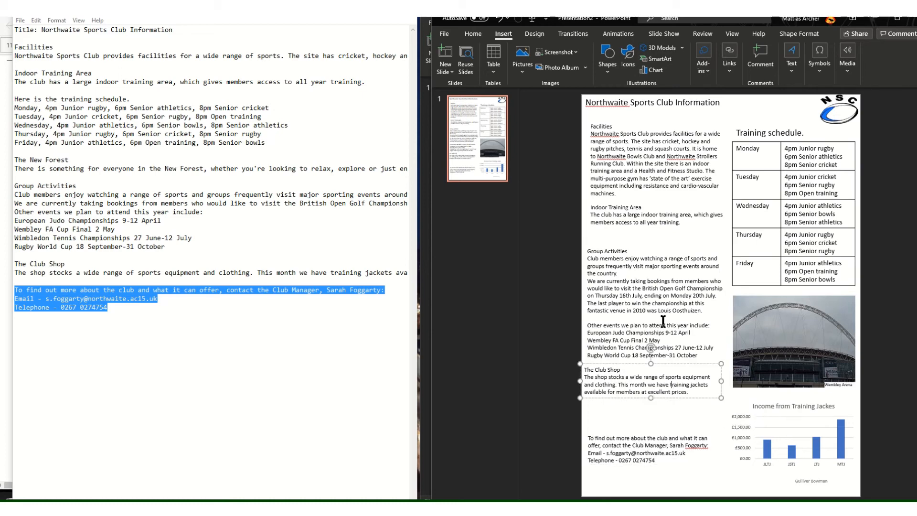
drag(687, 366, 688, 383)
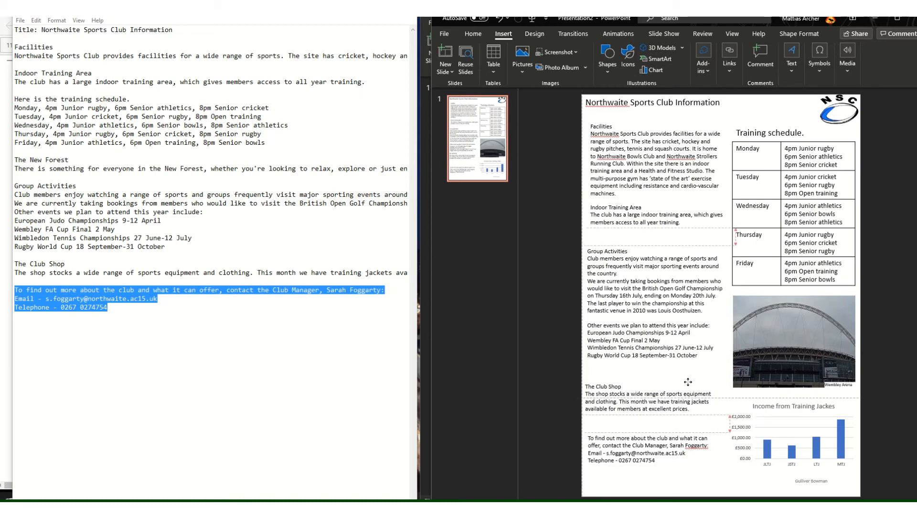
- Insert a blank line below the Facilities, Indoor Training Area, Group Activities and The Club Shop headings, lowering the Indoor Training Area box to fit
click(614, 126)
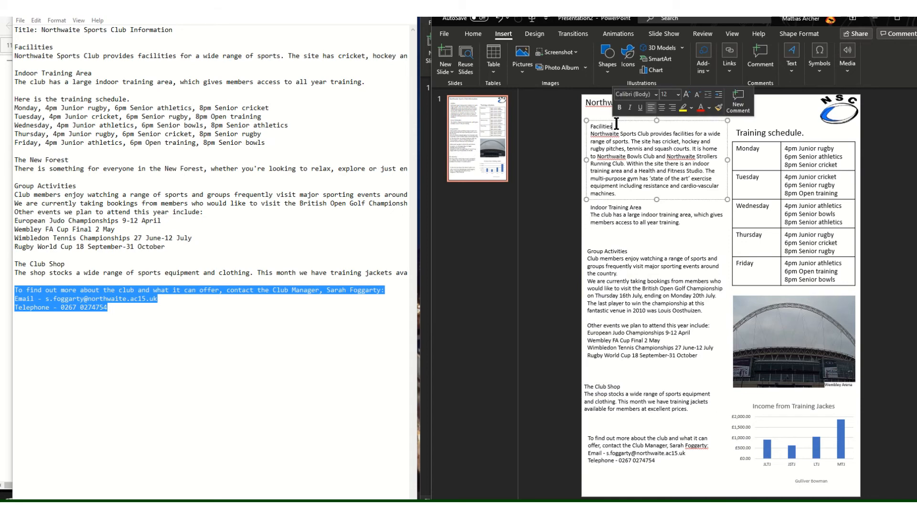
key(Return)
click(649, 214)
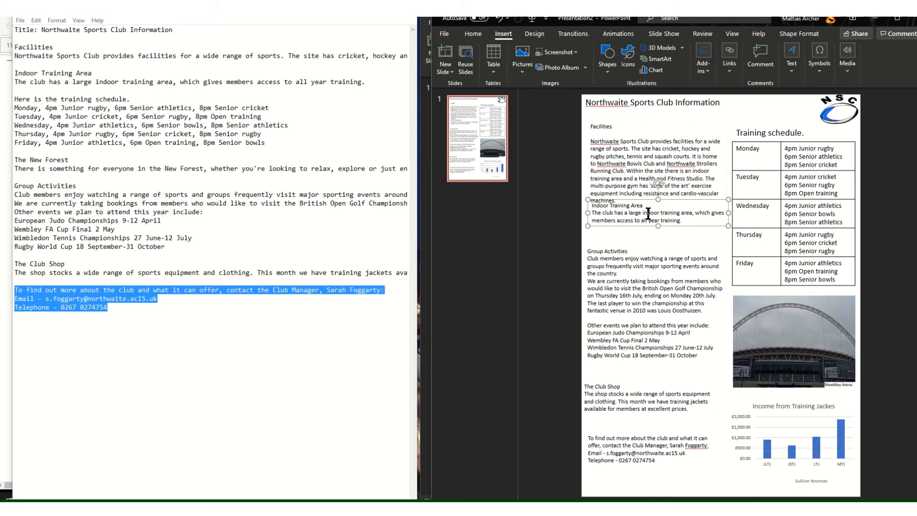
drag(651, 199, 651, 209)
click(648, 214)
key(Return)
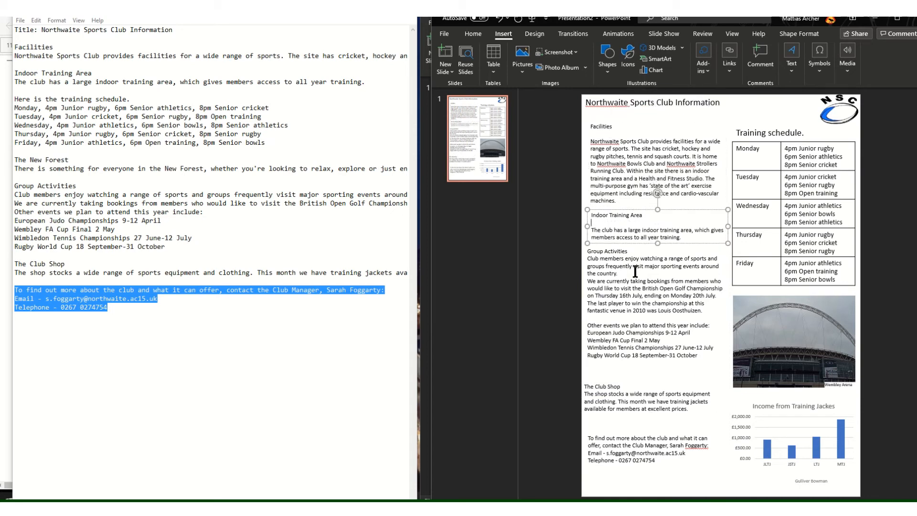
click(636, 271)
key(Return)
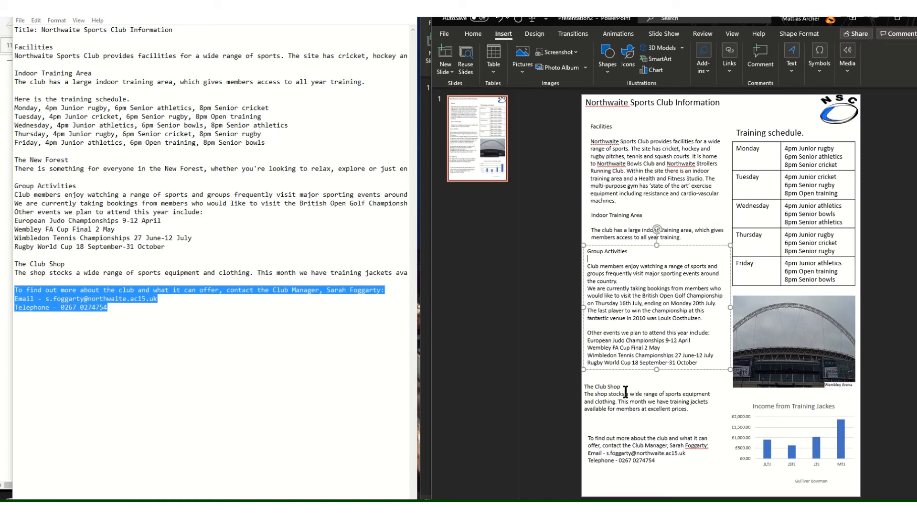
click(625, 387)
key(Return)
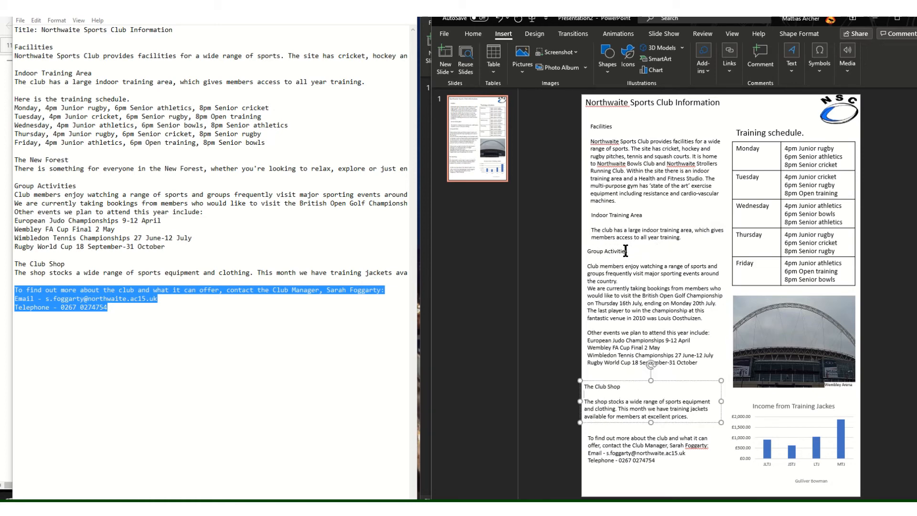
- Extend the left edges of the Indoor Training Area, Facilities and Group Activities boxes to line up near the slide's left edge
click(602, 218)
drag(587, 227, 580, 226)
click(603, 163)
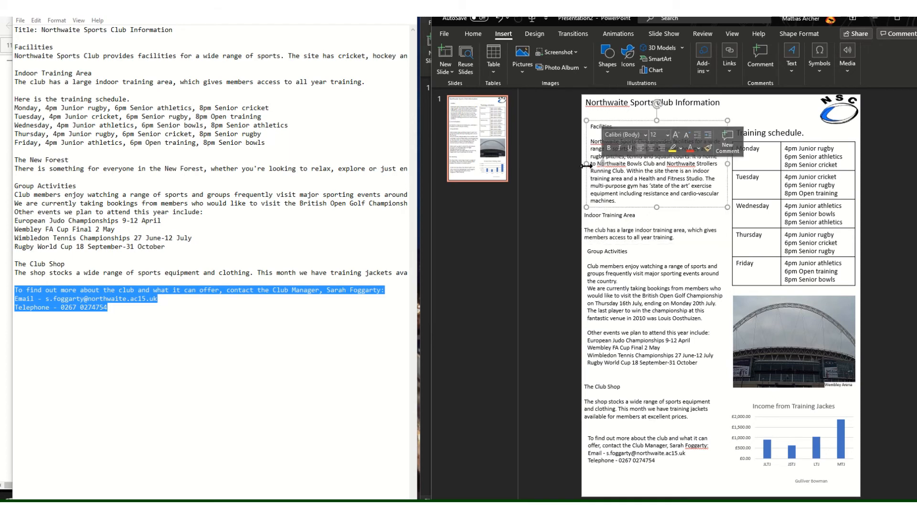
drag(587, 164, 581, 163)
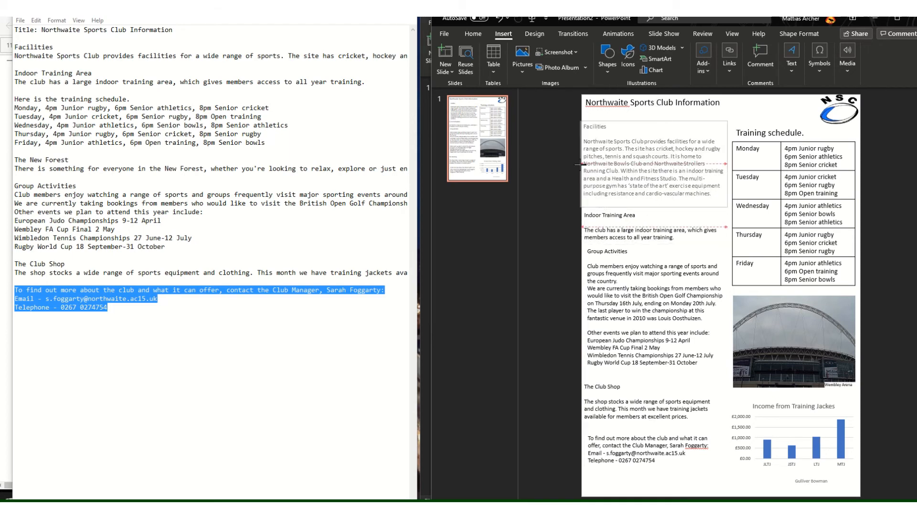
click(713, 257)
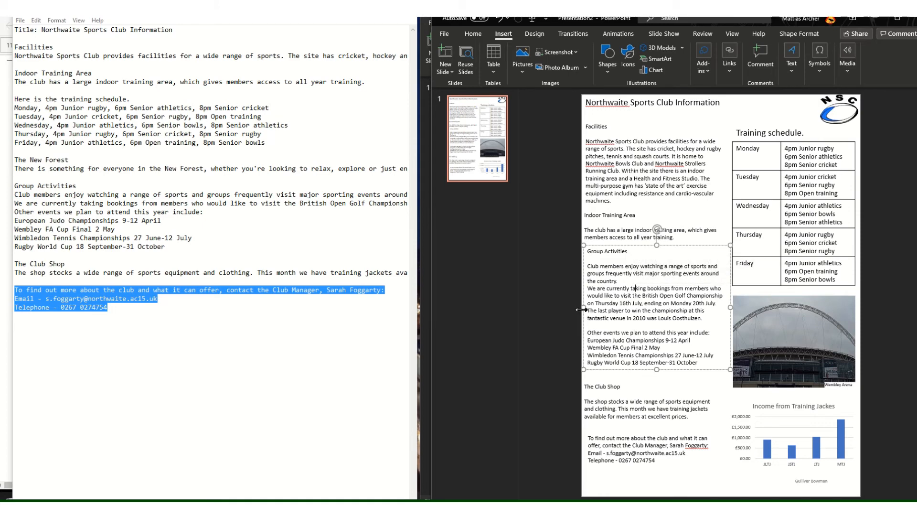
drag(584, 307, 581, 307)
- Widen the contact details box to the column width and line up its left edge with The Club Shop box
click(598, 402)
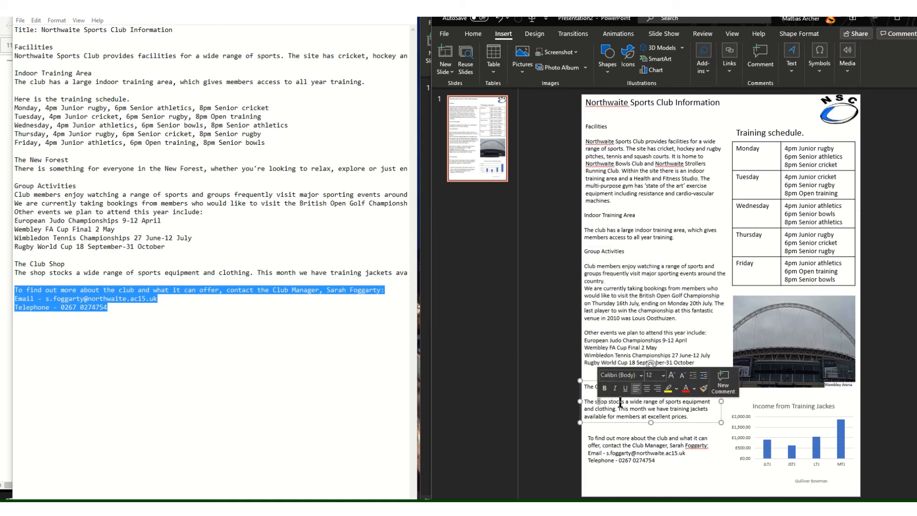
drag(580, 401, 583, 402)
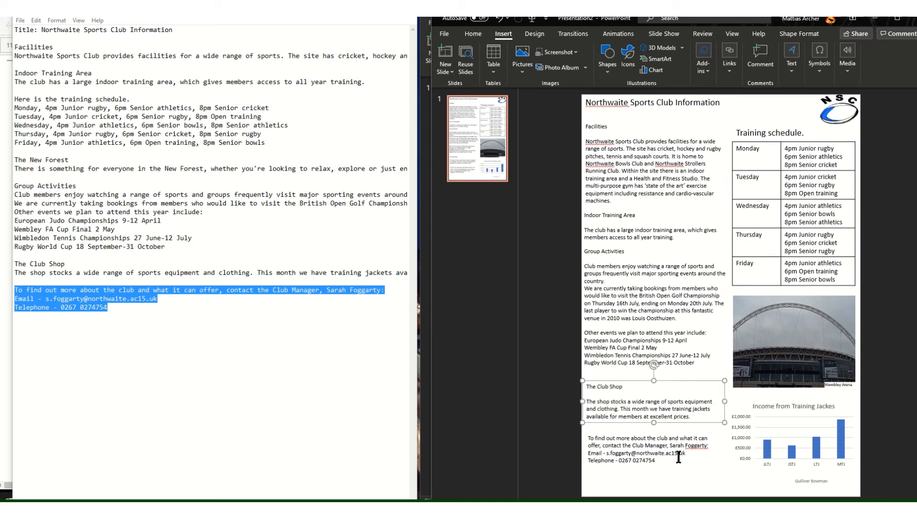
click(678, 453)
drag(724, 450, 727, 450)
drag(582, 450, 579, 449)
click(589, 408)
drag(582, 400, 582, 400)
click(587, 451)
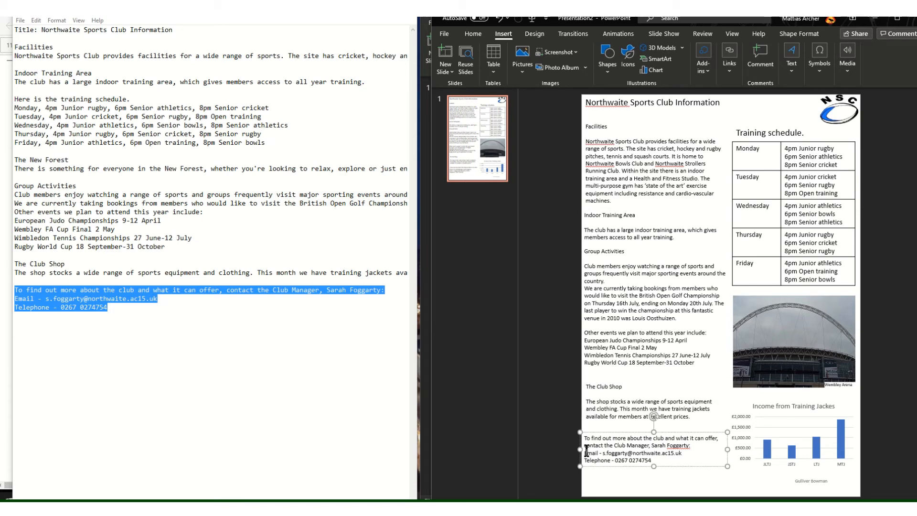
drag(583, 449, 585, 449)
- Make the Facilities heading bold and copy its formatting to the Indoor Training Area, Group Activities and The Club Shop headings
click(586, 129)
double_click(593, 127)
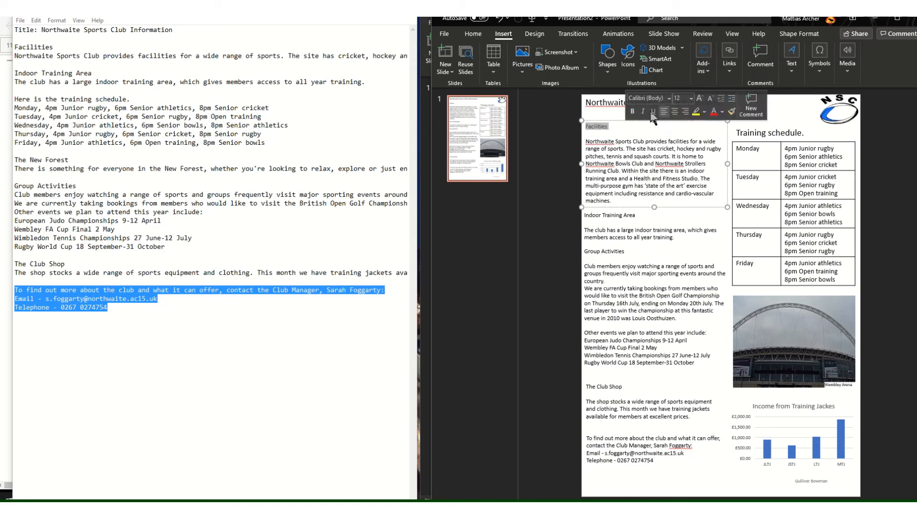
click(898, 18)
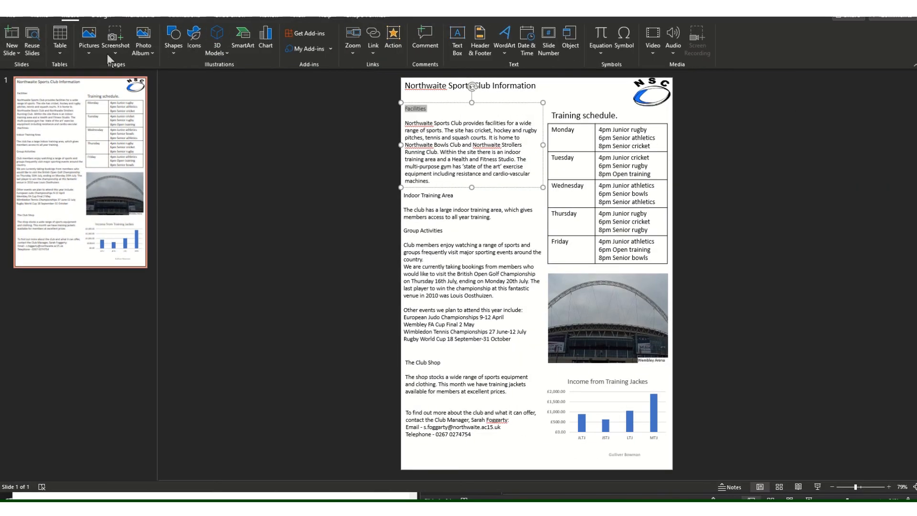
click(39, 15)
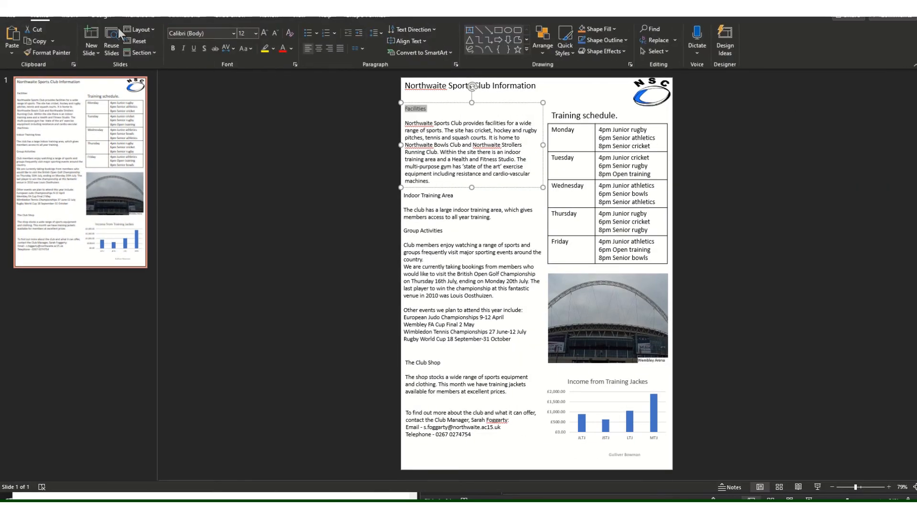
click(173, 48)
click(49, 55)
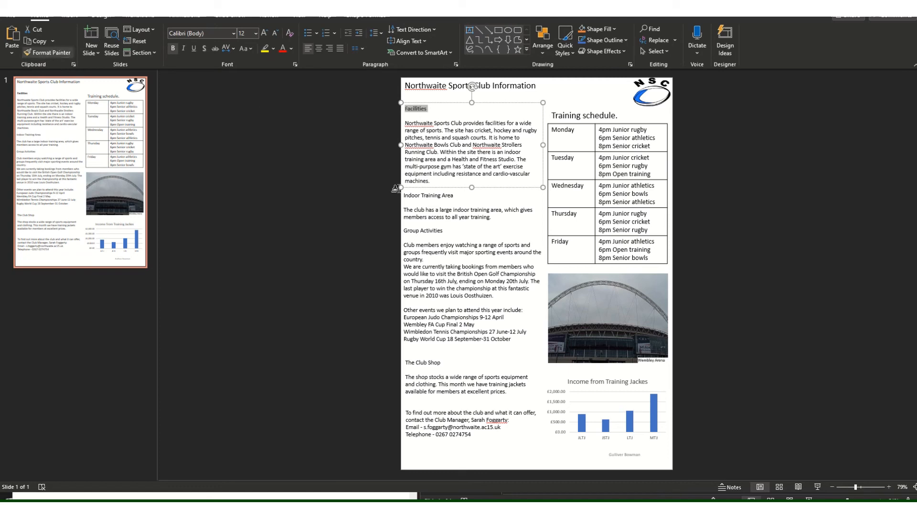
drag(399, 198, 457, 196)
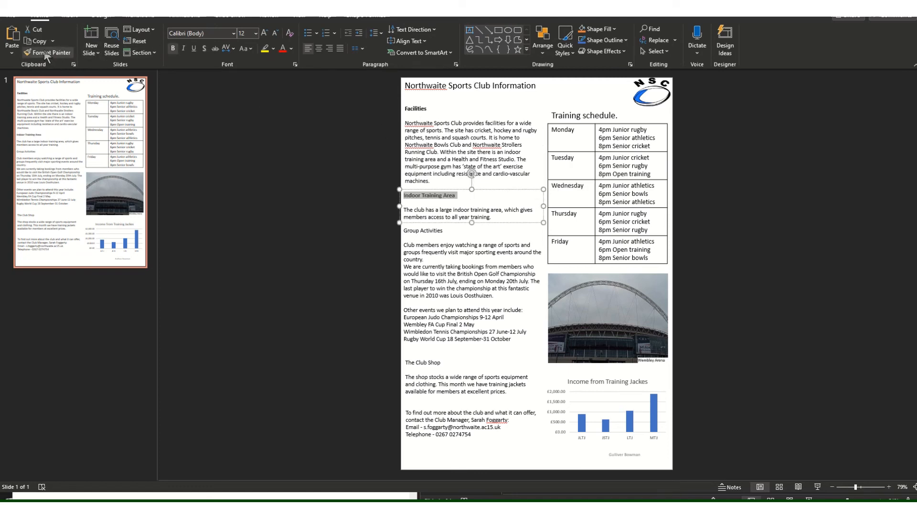
drag(402, 232, 480, 235)
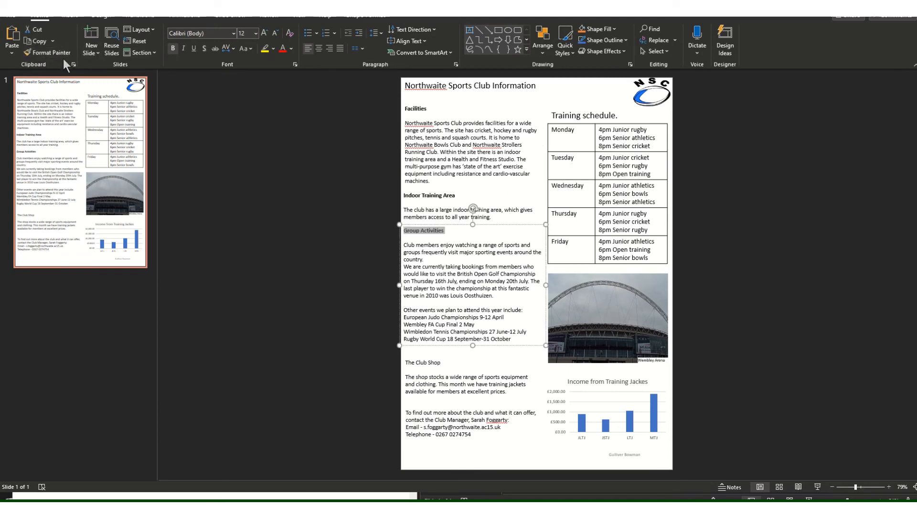
drag(400, 362, 444, 363)
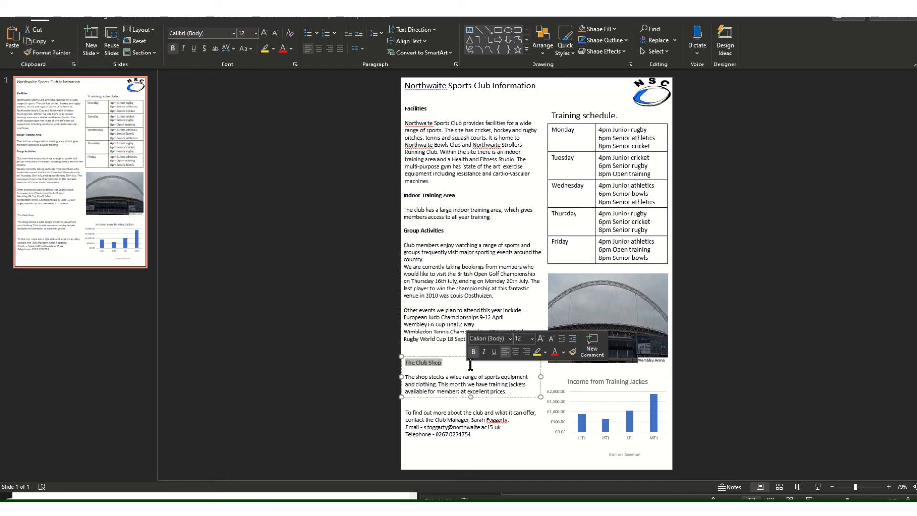
- Make the Northwaite Sports Club Information title bold and enlarge it to 24 pt
click(408, 88)
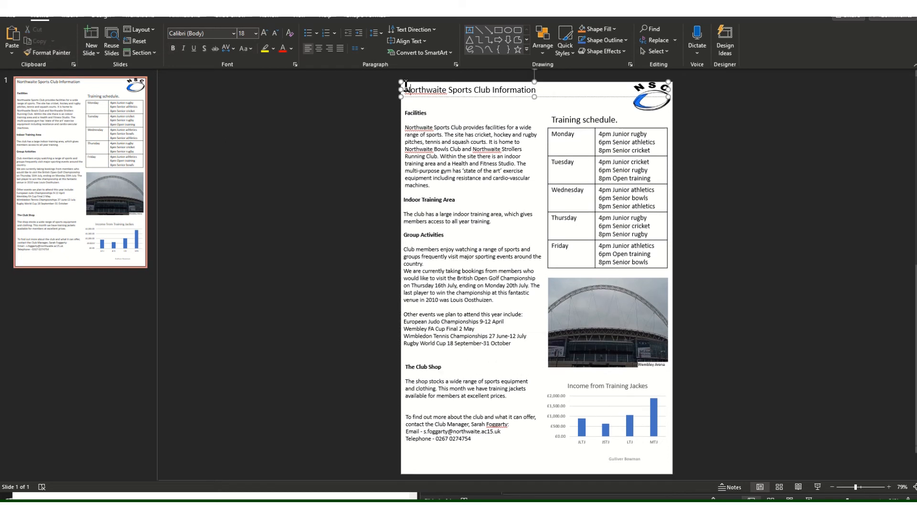
drag(405, 87, 573, 89)
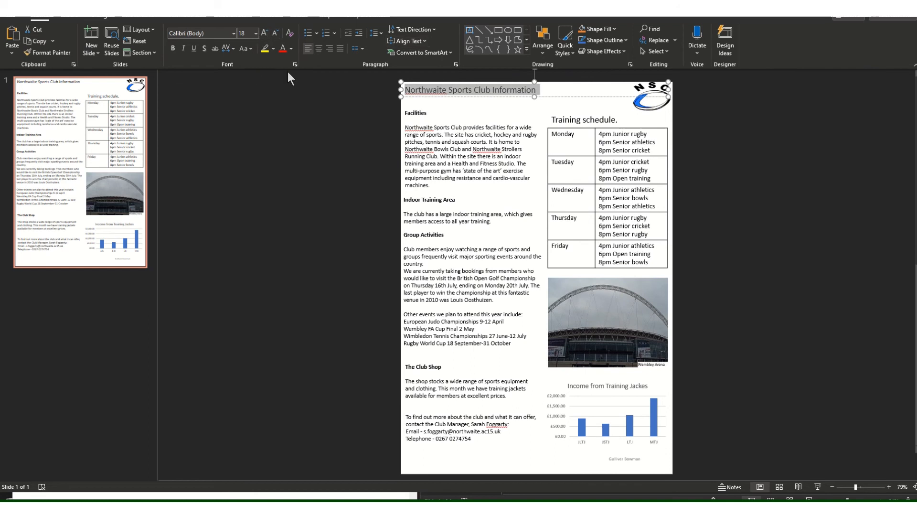
click(172, 48)
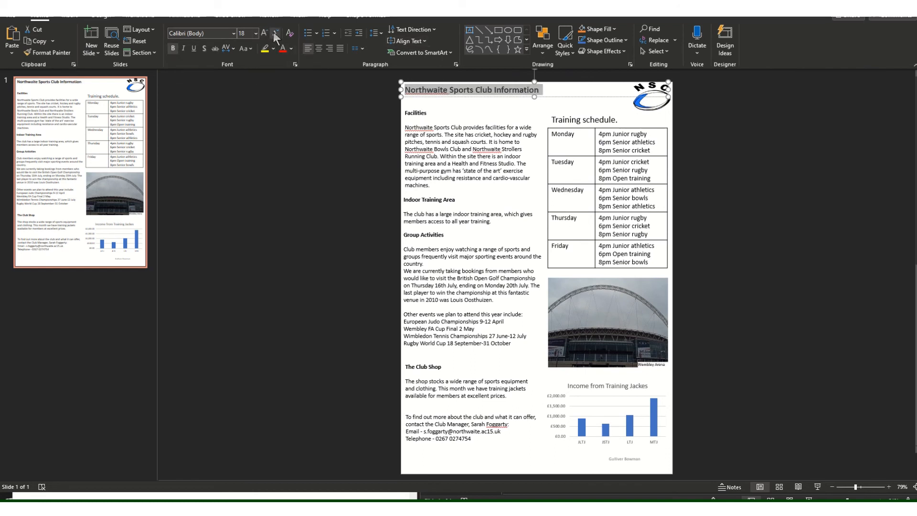
click(263, 33)
- Move the Income from Training Jackes chart and the Wembley Arena photo slightly lower in the right column
click(601, 115)
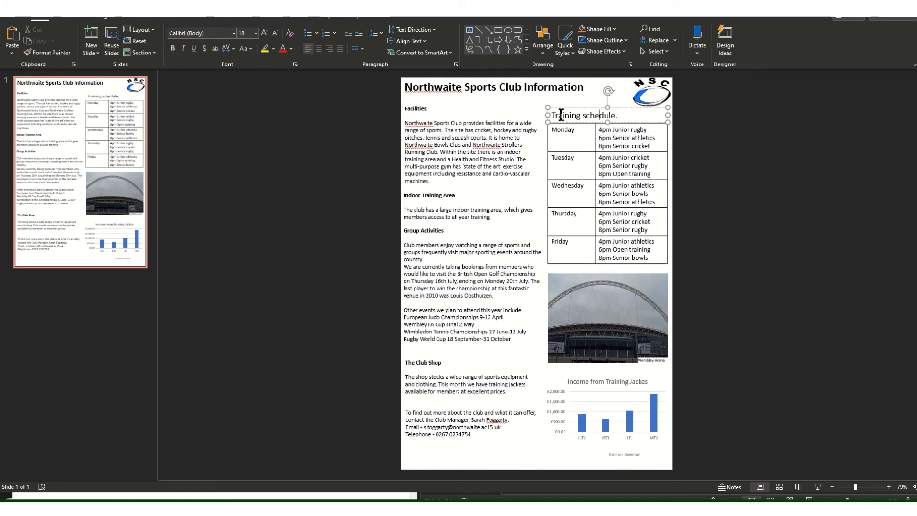
click(616, 410)
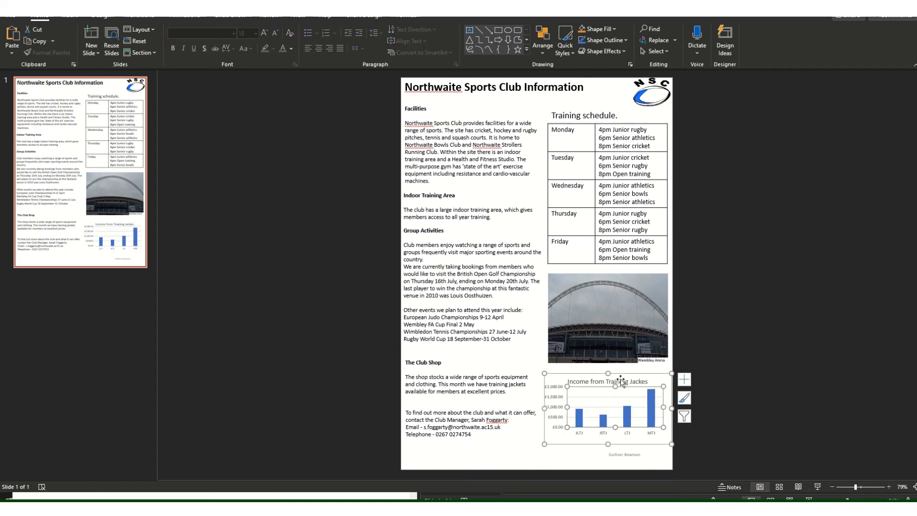
click(744, 464)
click(628, 382)
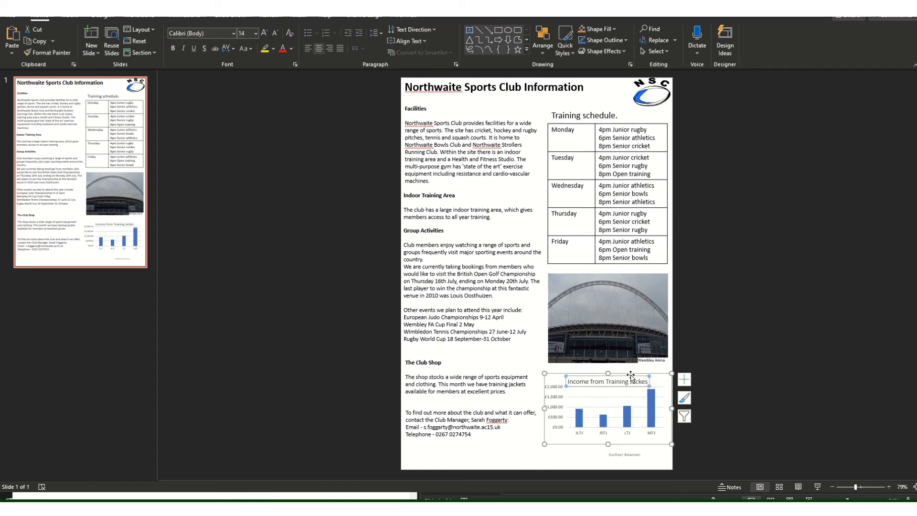
drag(633, 374, 634, 386)
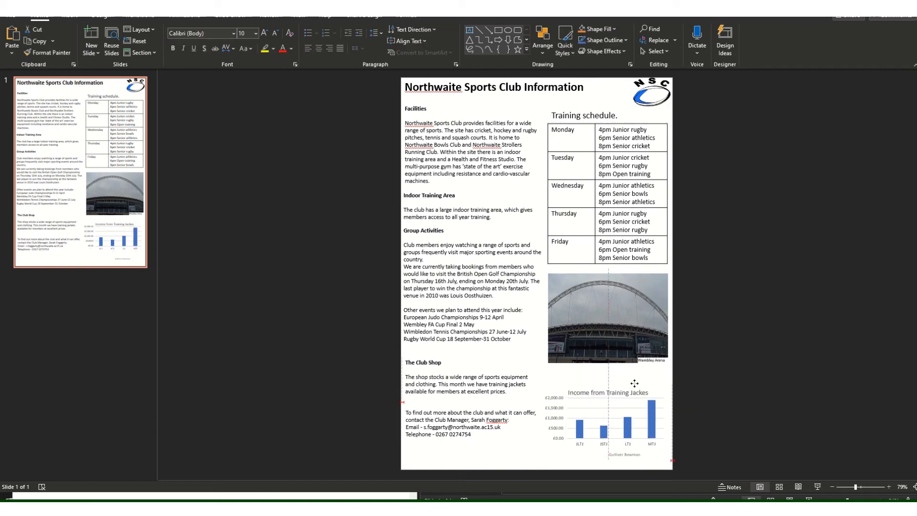
click(623, 320)
drag(624, 319, 621, 333)
- Lower the schedule table and its Training schedule heading to sit closer to the photo and line up with its left edge
click(612, 242)
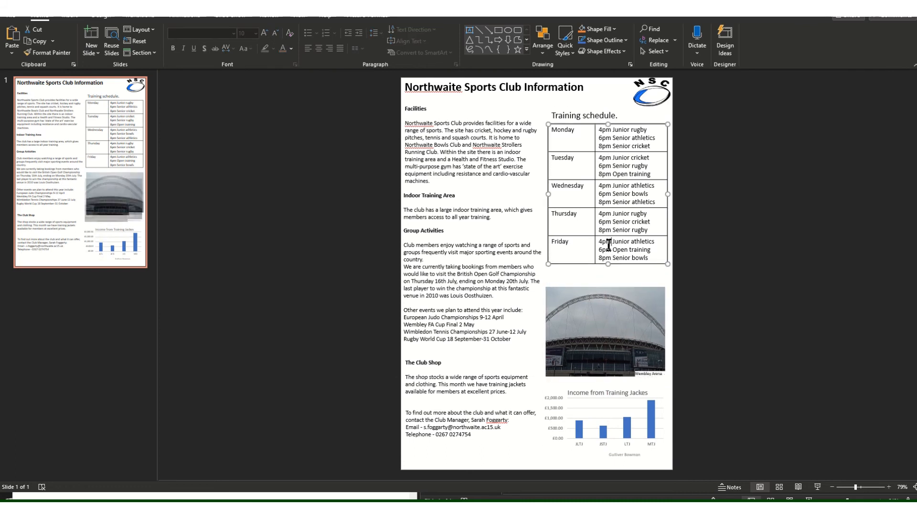
drag(641, 125, 639, 140)
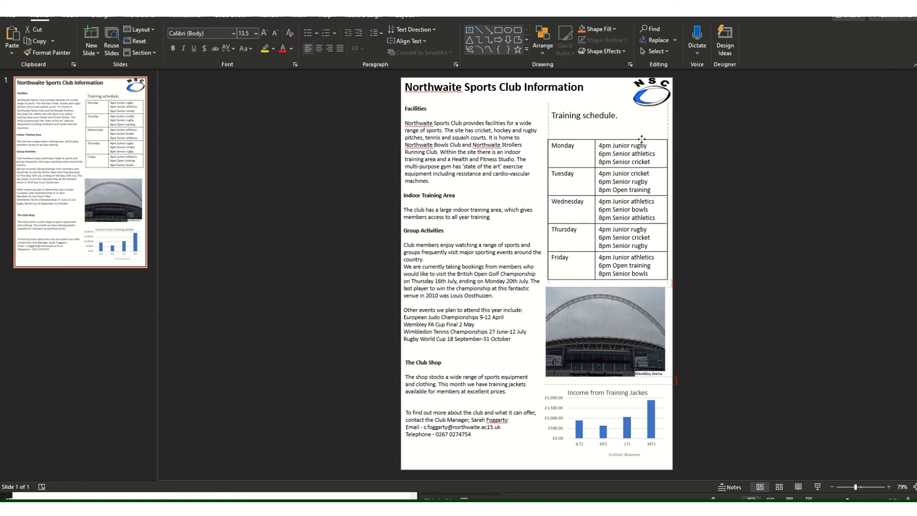
click(605, 110)
drag(604, 107, 601, 120)
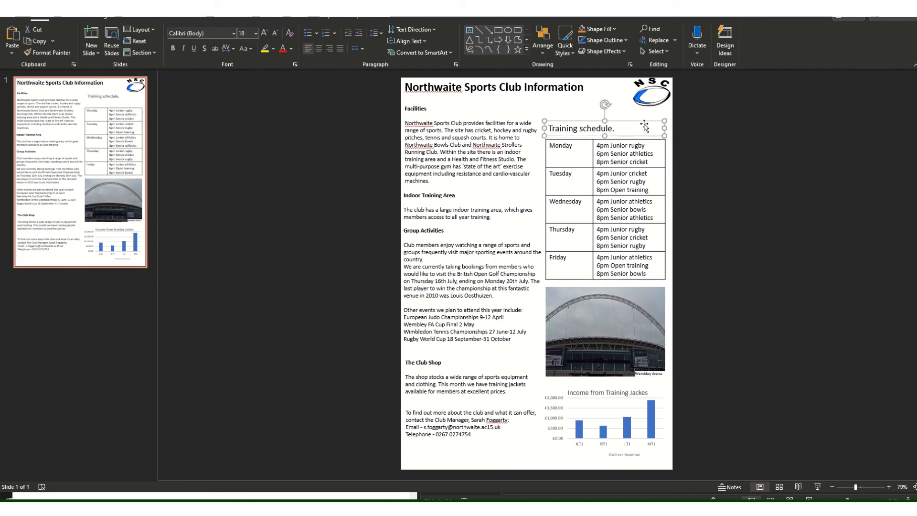
- Make the Training schedule heading bold
click(612, 132)
key(BackSpace)
drag(552, 129, 616, 129)
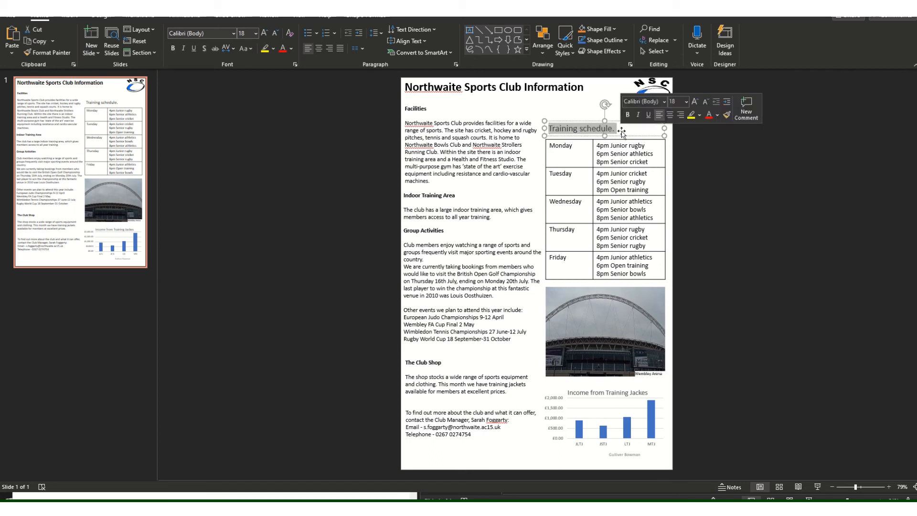
click(173, 48)
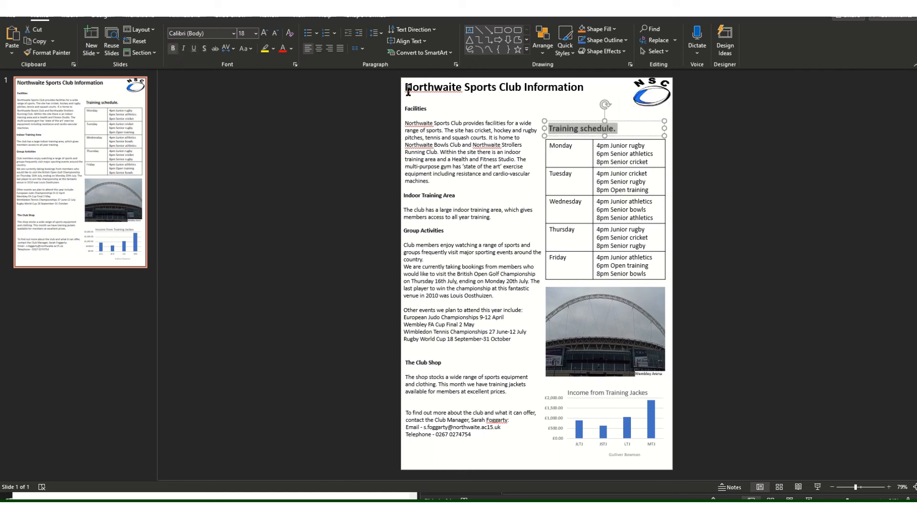
- Enlarge the slide title to 28 pt and nudge its box slightly down
drag(409, 91, 577, 90)
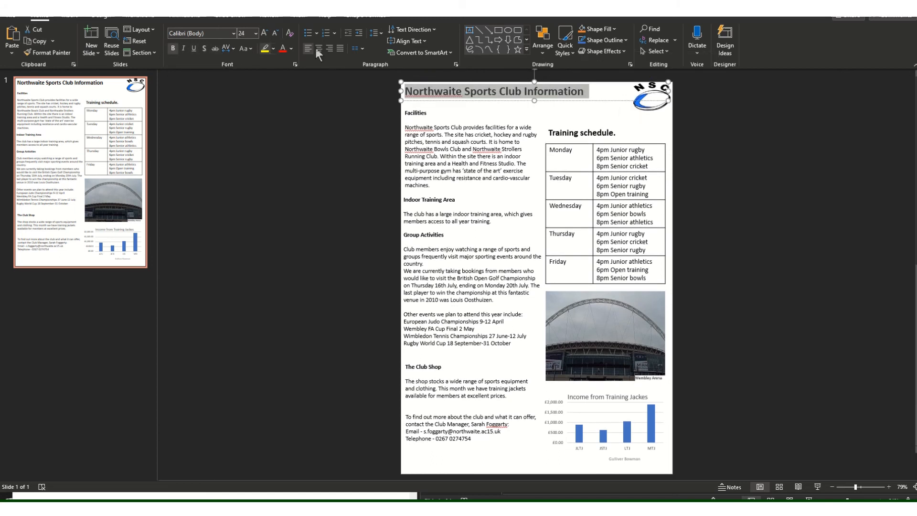
click(264, 33)
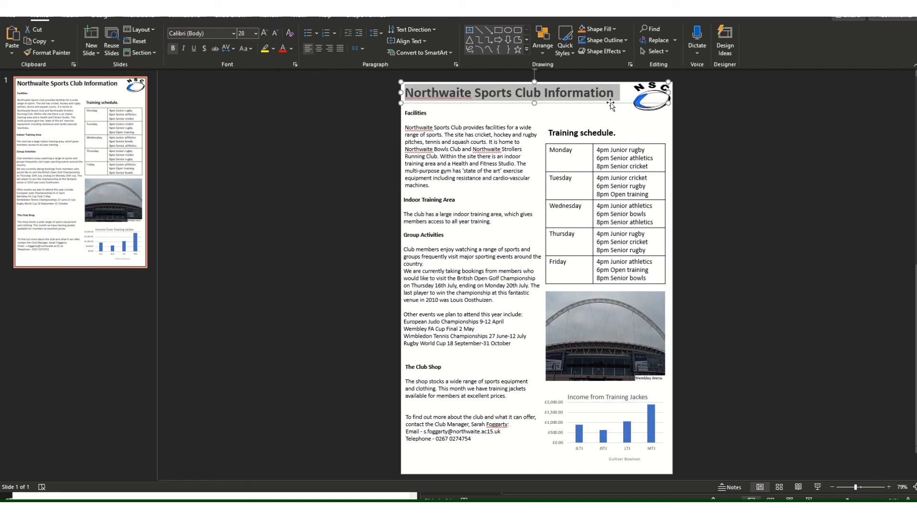
drag(610, 105, 611, 111)
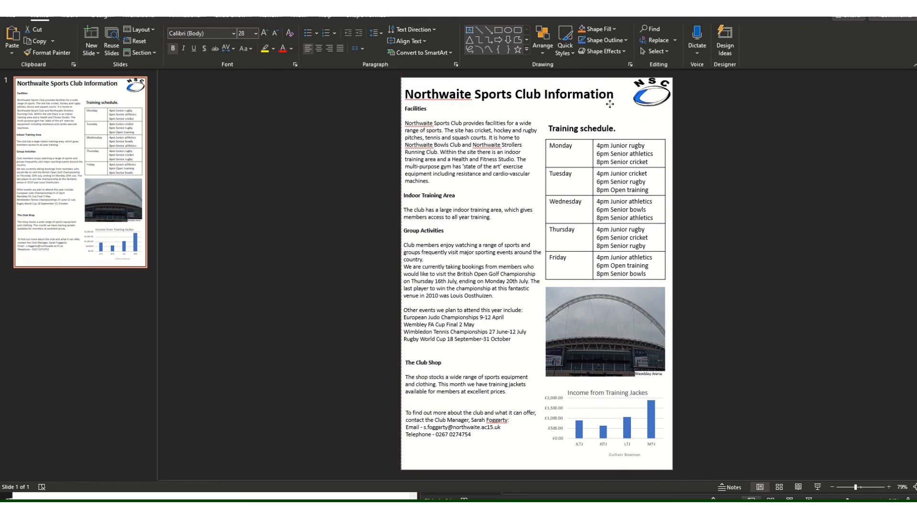
- Move the contact details box down to the foot of the left column
click(457, 433)
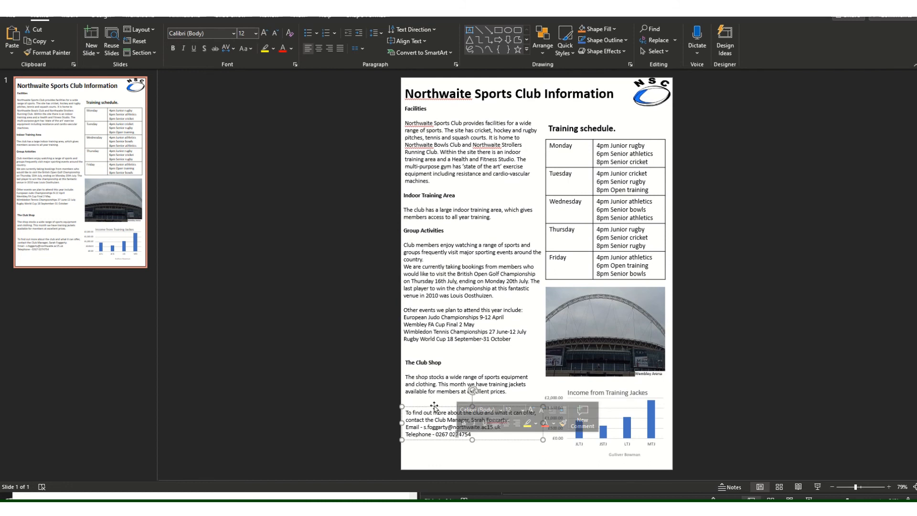
drag(434, 407, 535, 437)
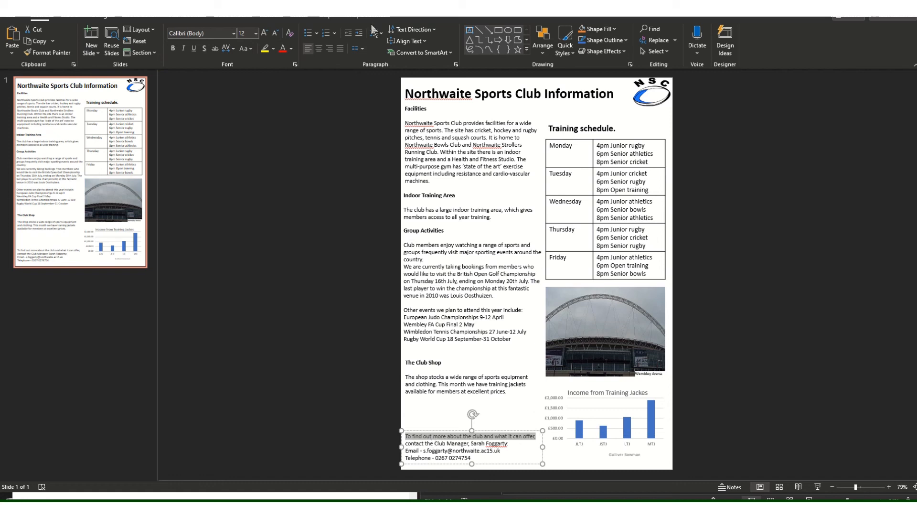
drag(467, 449, 457, 450)
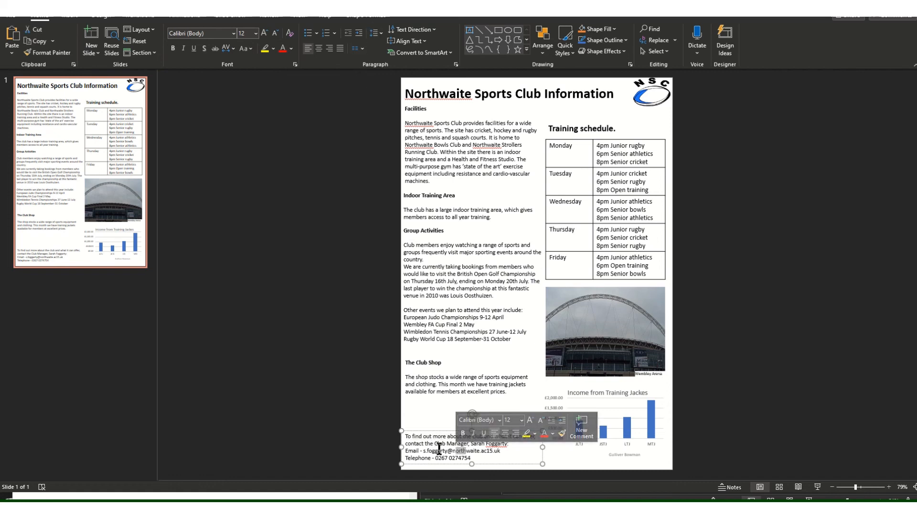
- Spread out the left column by lowering The Club Shop, Group Activities, Indoor Training Area and Facilities boxes slightly
click(447, 377)
drag(458, 358, 458, 369)
click(462, 323)
drag(492, 225, 492, 236)
click(481, 190)
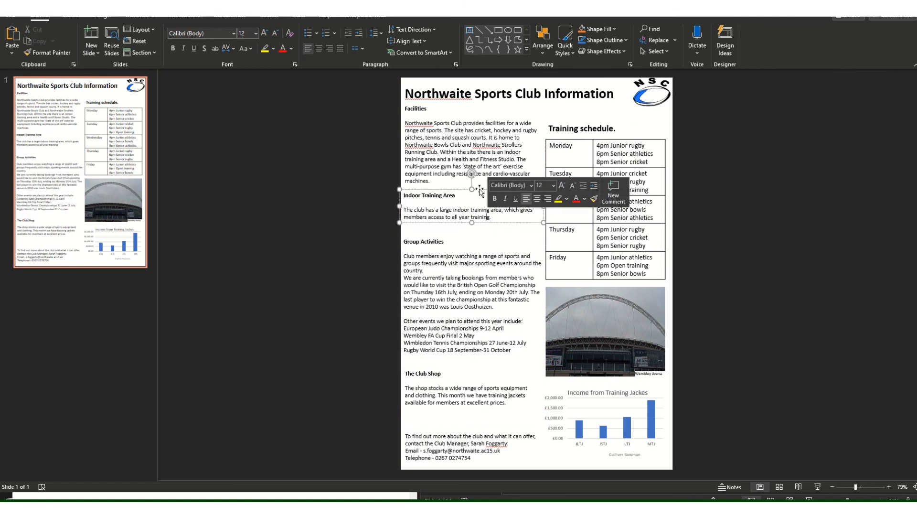
drag(480, 190, 480, 194)
double_click(475, 168)
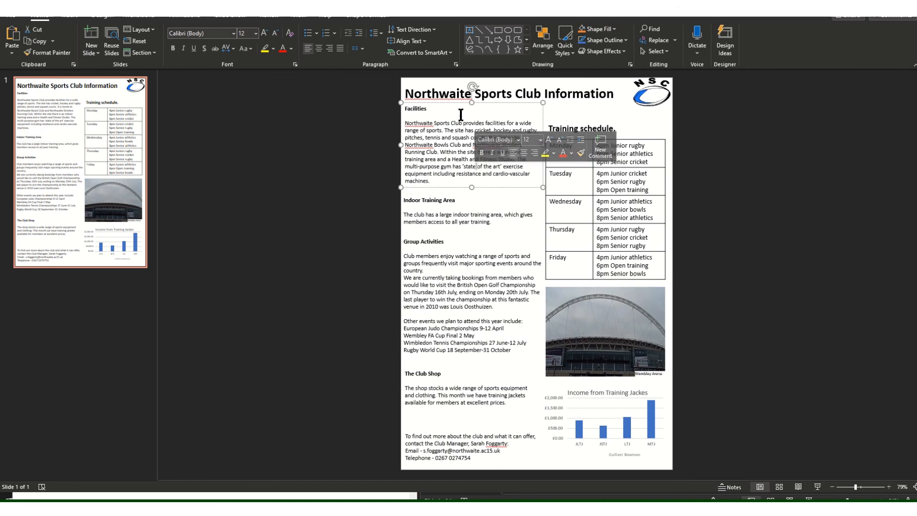
drag(459, 105, 458, 109)
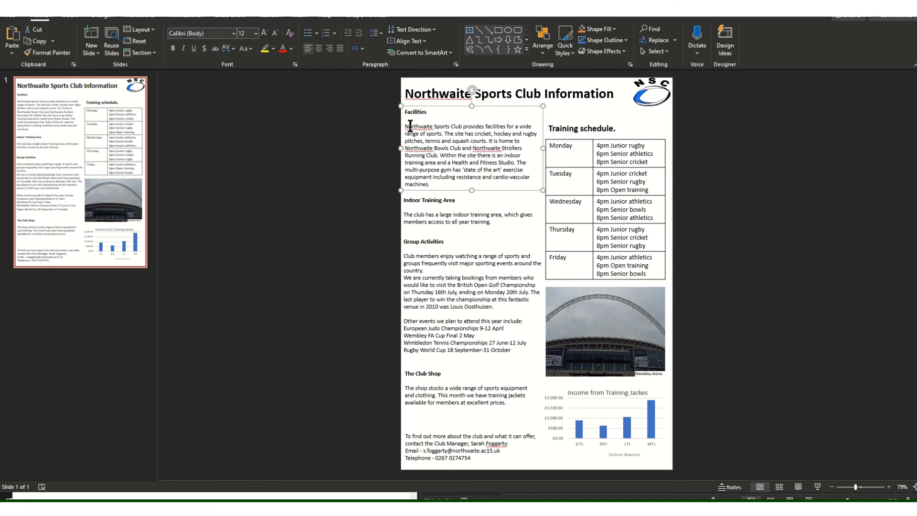
- Ignore all spelling flags for the word "Northwaite" throughout the slide
double_click(409, 95)
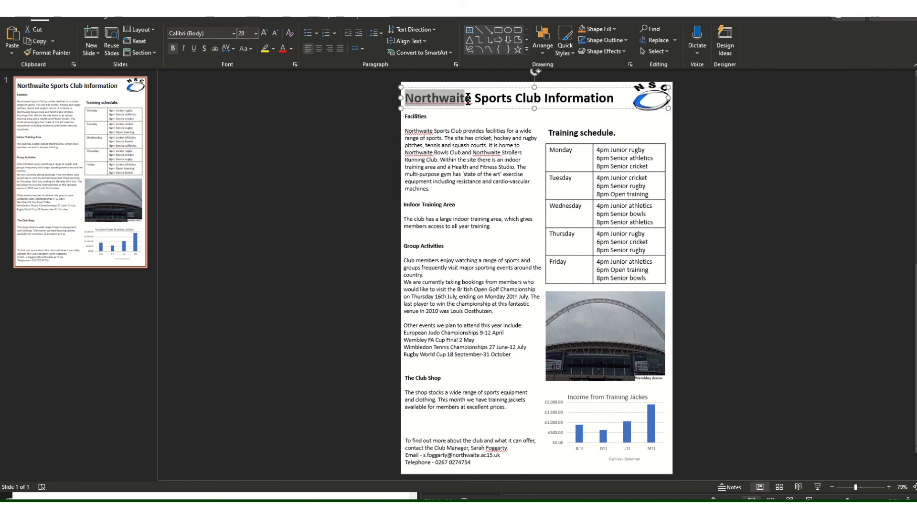
right_click(469, 98)
click(514, 174)
- Nudge the contact details box slightly up and The Club Shop box slightly down in the left column
click(509, 441)
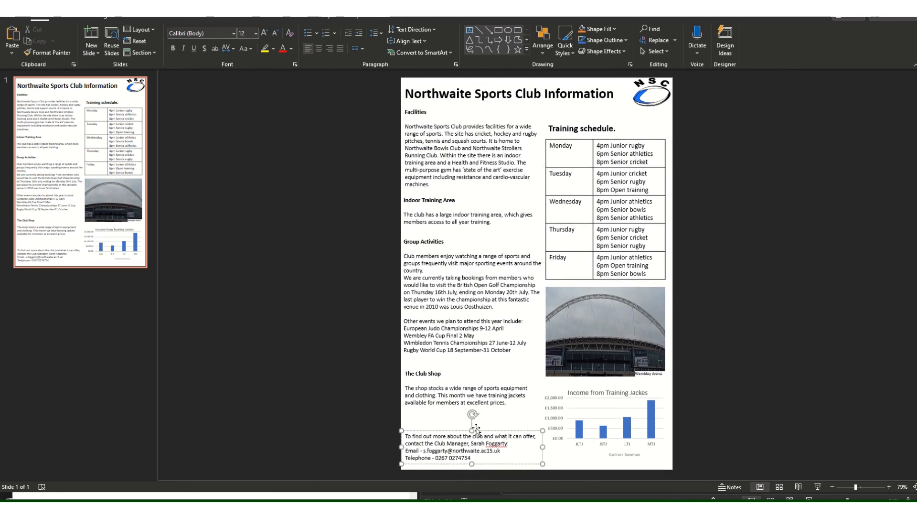
drag(456, 433, 456, 429)
click(469, 388)
drag(476, 370, 476, 377)
click(473, 322)
- Set the Facilities heading to 14 pt and copy its formatting to the Indoor Training Area, Group Activities and The Club Shop headings
double_click(406, 112)
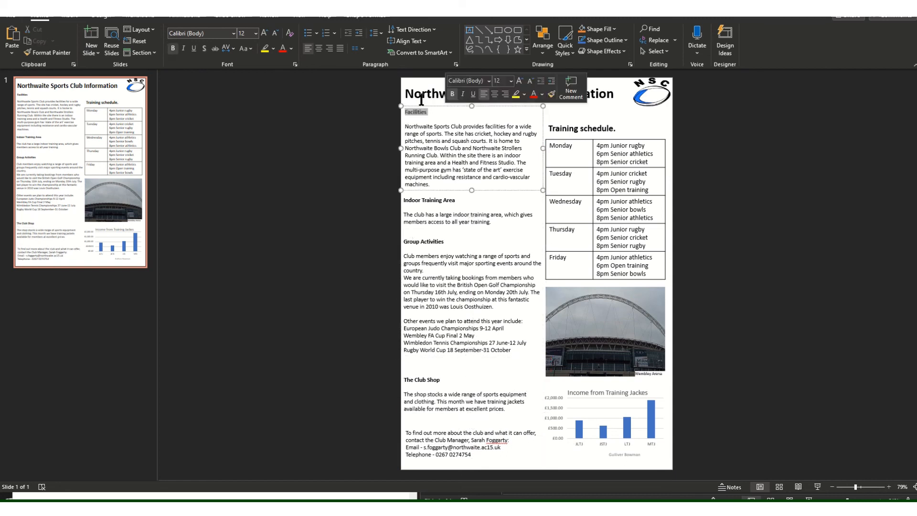
click(264, 33)
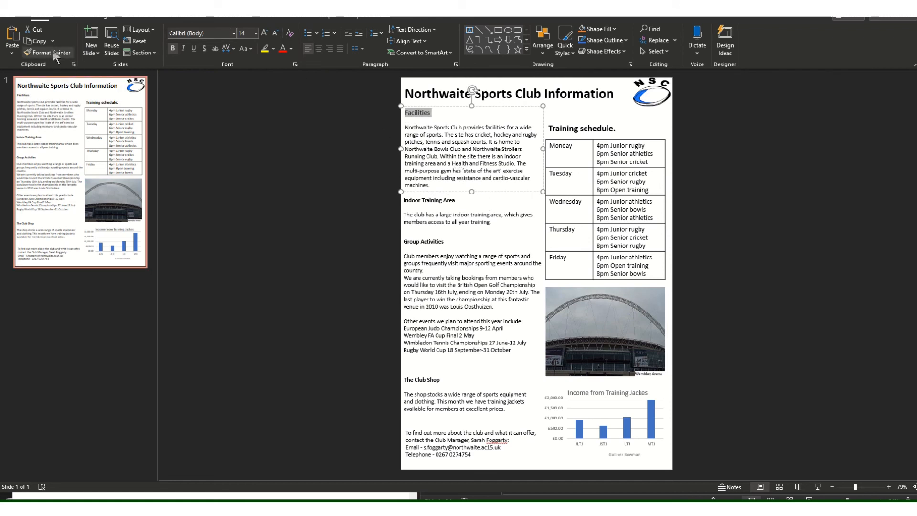
drag(403, 201, 477, 204)
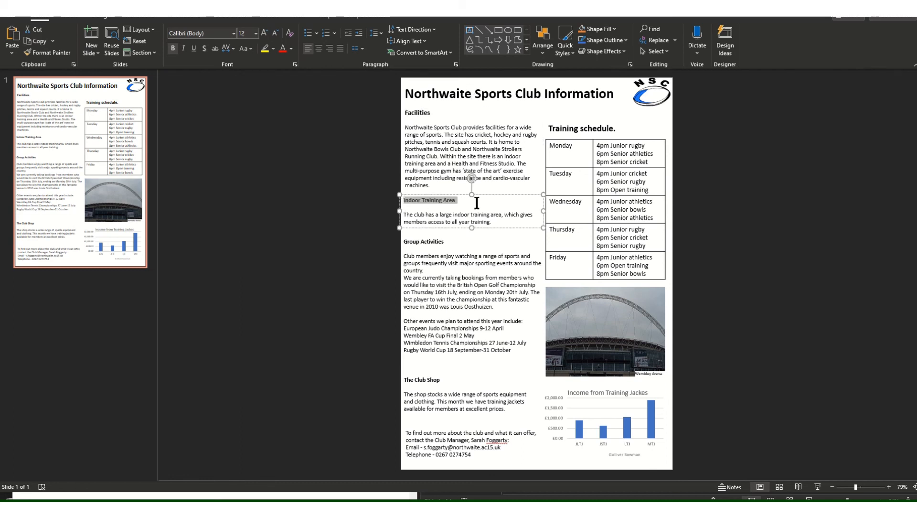
drag(405, 113, 436, 113)
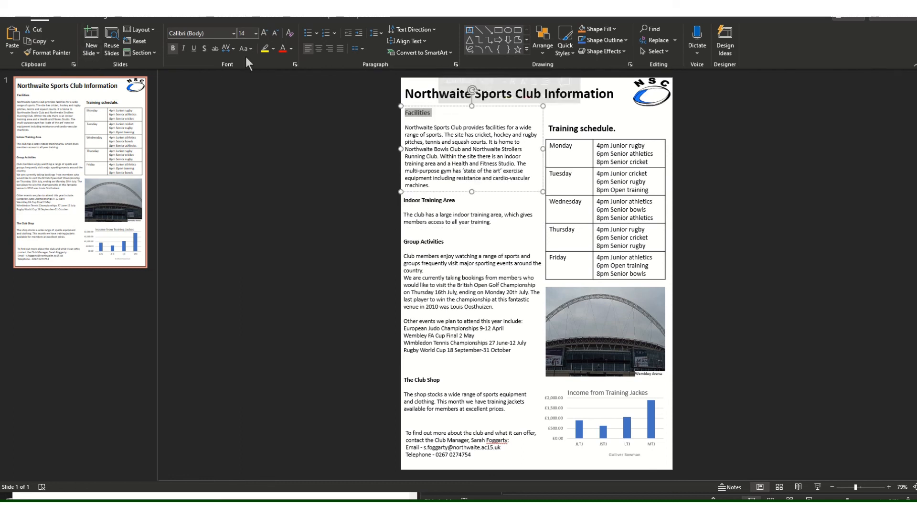
click(48, 52)
drag(401, 201, 466, 202)
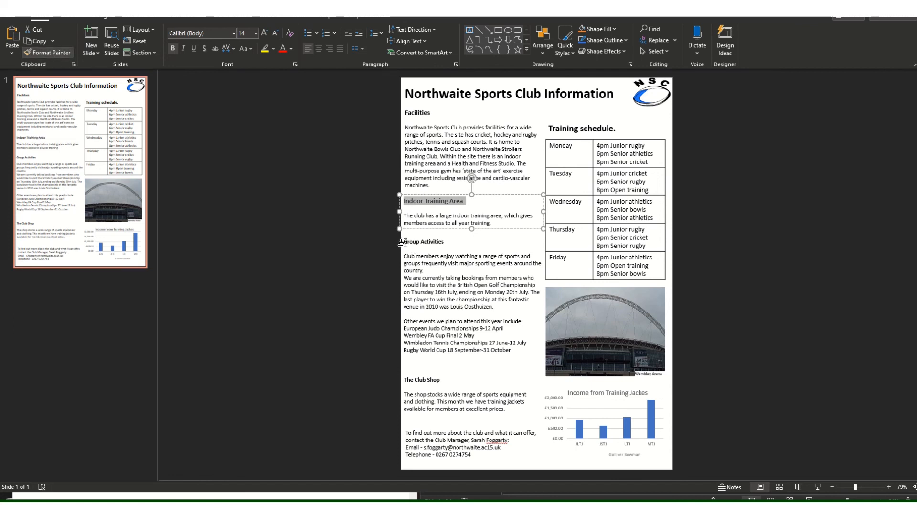
drag(403, 243, 449, 242)
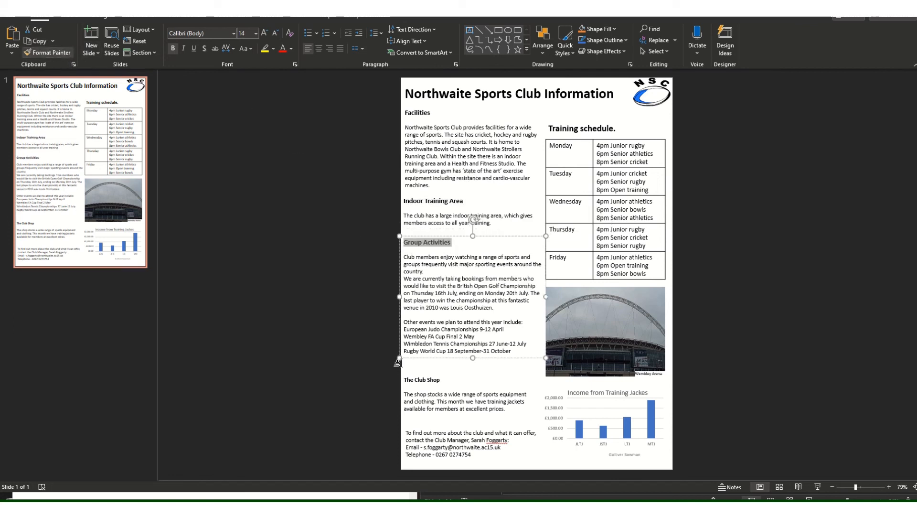
drag(402, 380, 469, 387)
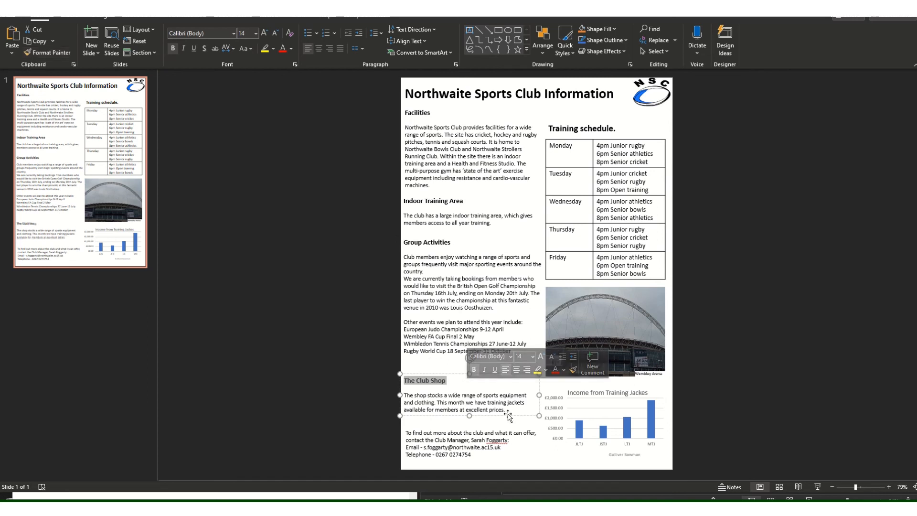
- Nudge The Club Shop box marginally up and lower the Facilities box slightly beneath the title
drag(522, 377, 519, 372)
click(478, 217)
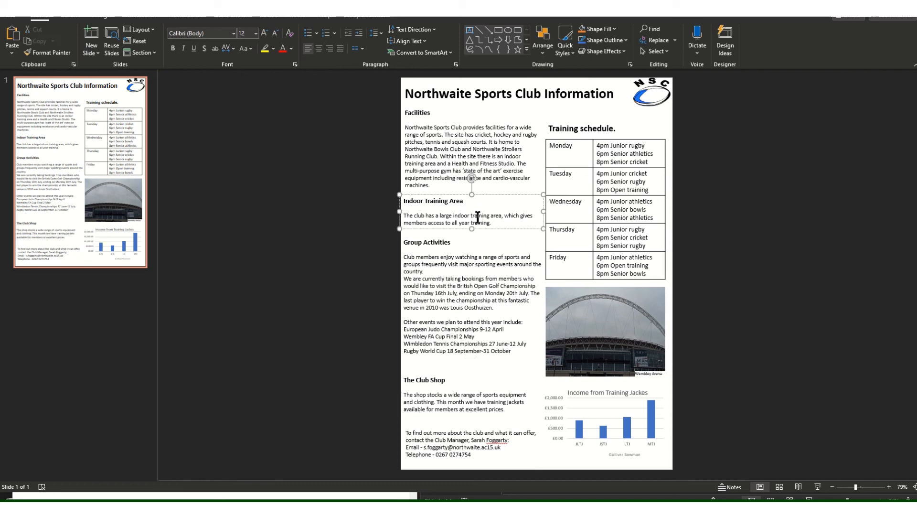
click(493, 140)
click(508, 96)
click(498, 116)
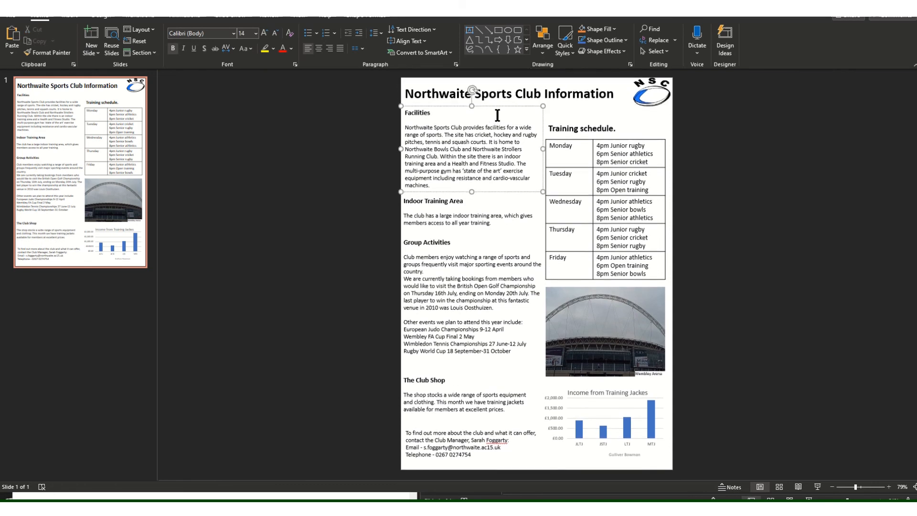
drag(500, 106, 499, 108)
- Move the Indoor Training Area and Group Activities boxes slightly down to even out the left column's spacing
click(478, 229)
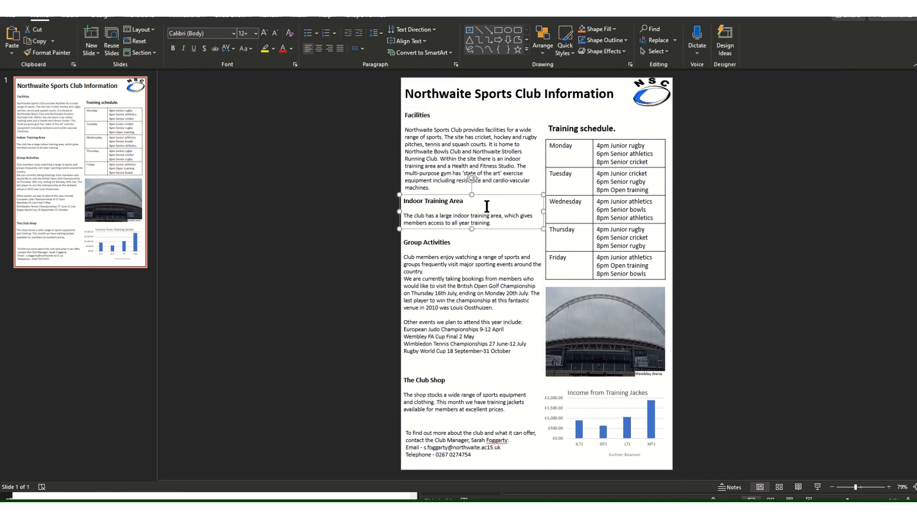
drag(495, 194, 495, 198)
click(502, 241)
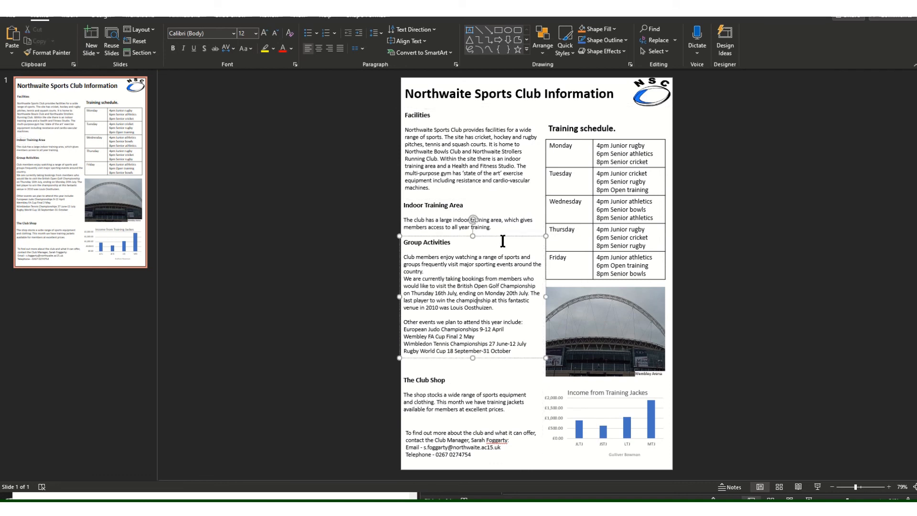
drag(505, 238, 505, 244)
click(482, 402)
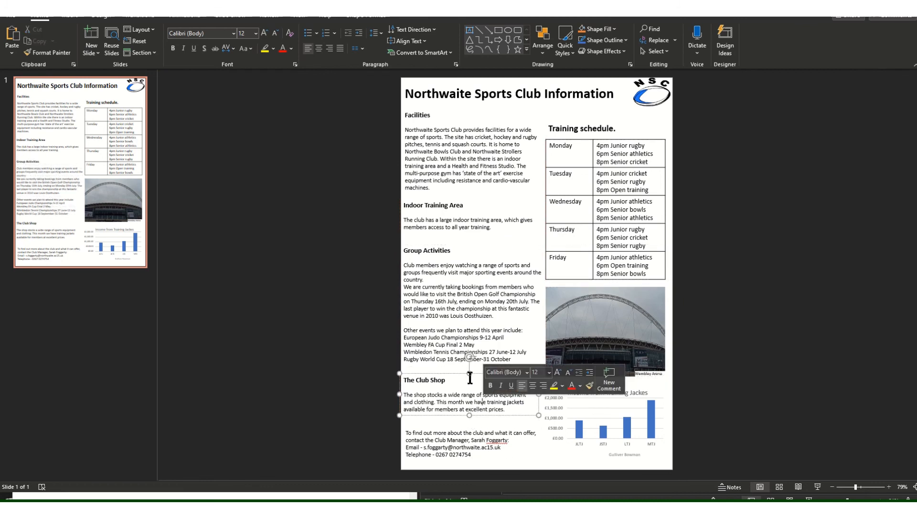
click(489, 432)
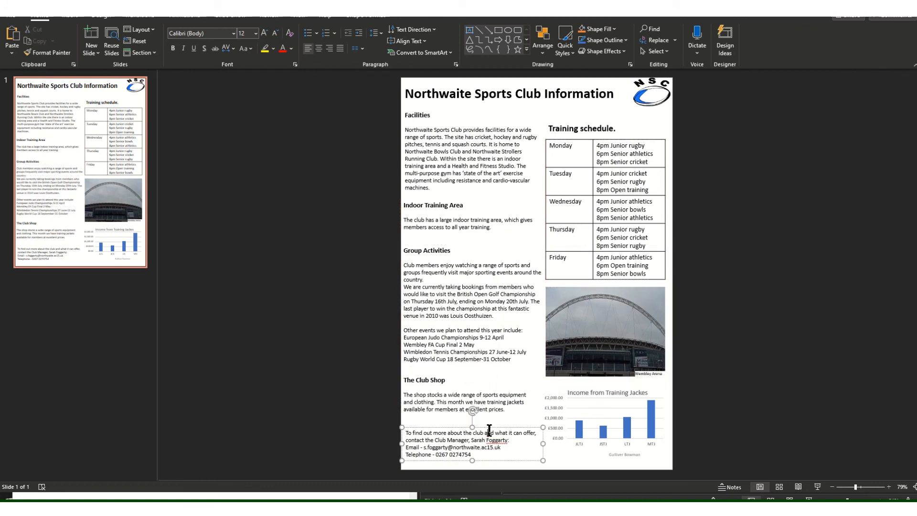